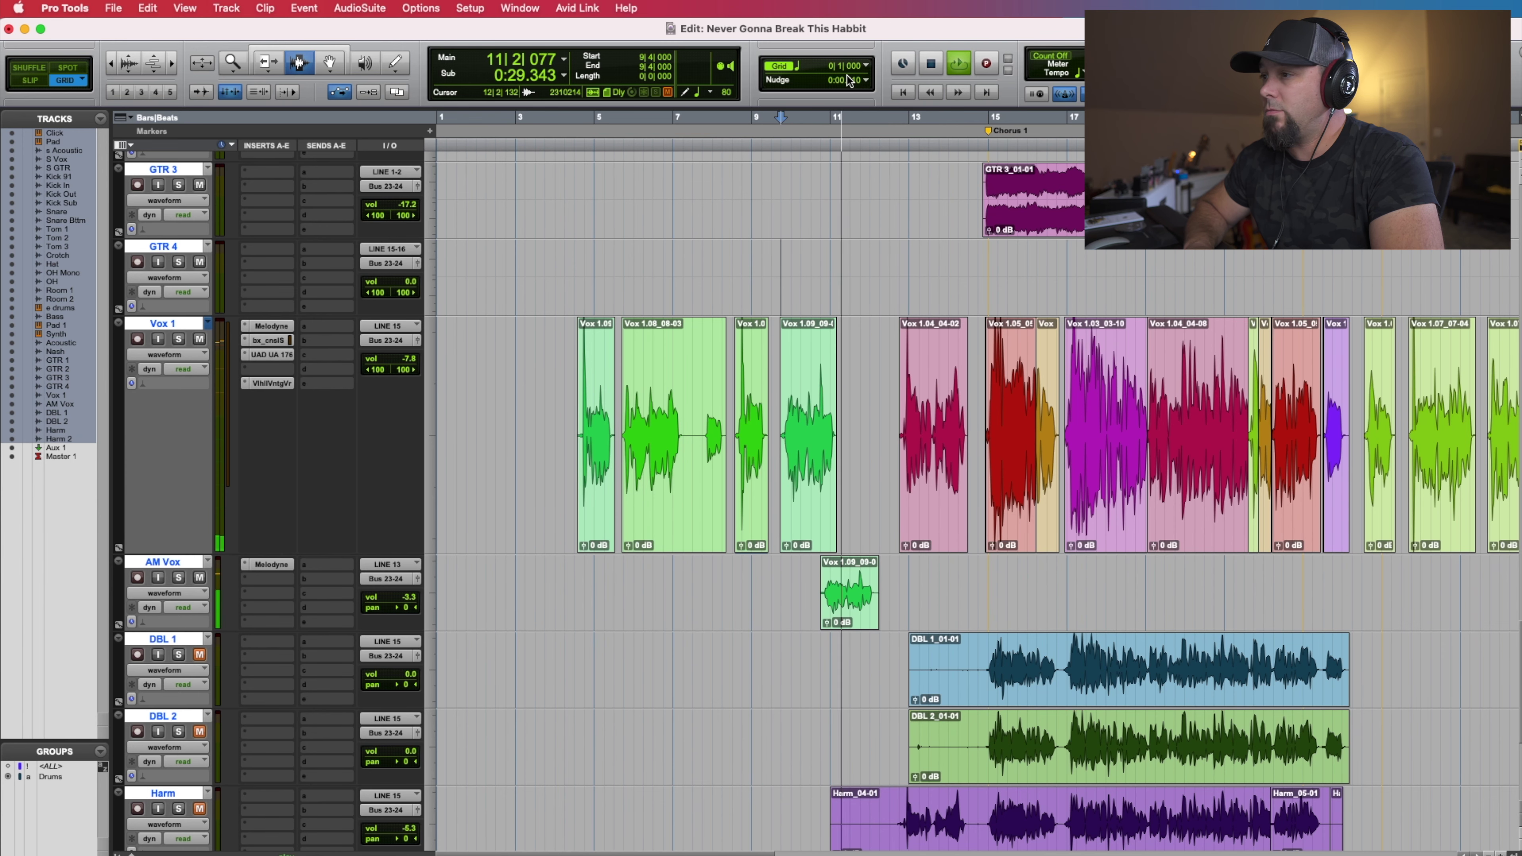
# - Stop playback and insert FabFilter Pro-Q 3 (mono) in the AM Vox track's second insert slot, moving its window clear
pyautogui.press('space')
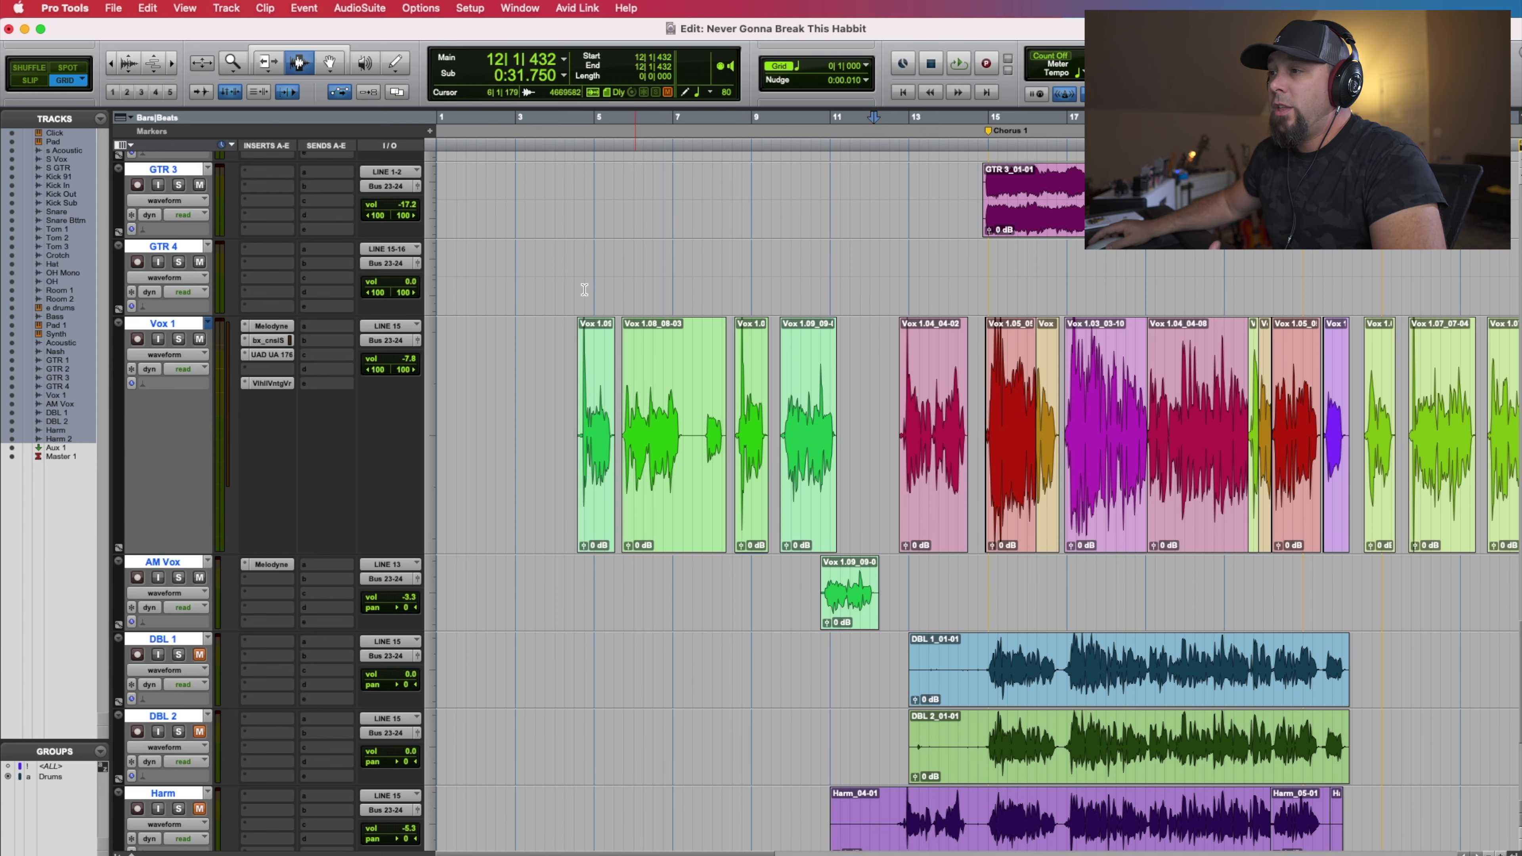
pyautogui.click(269, 580)
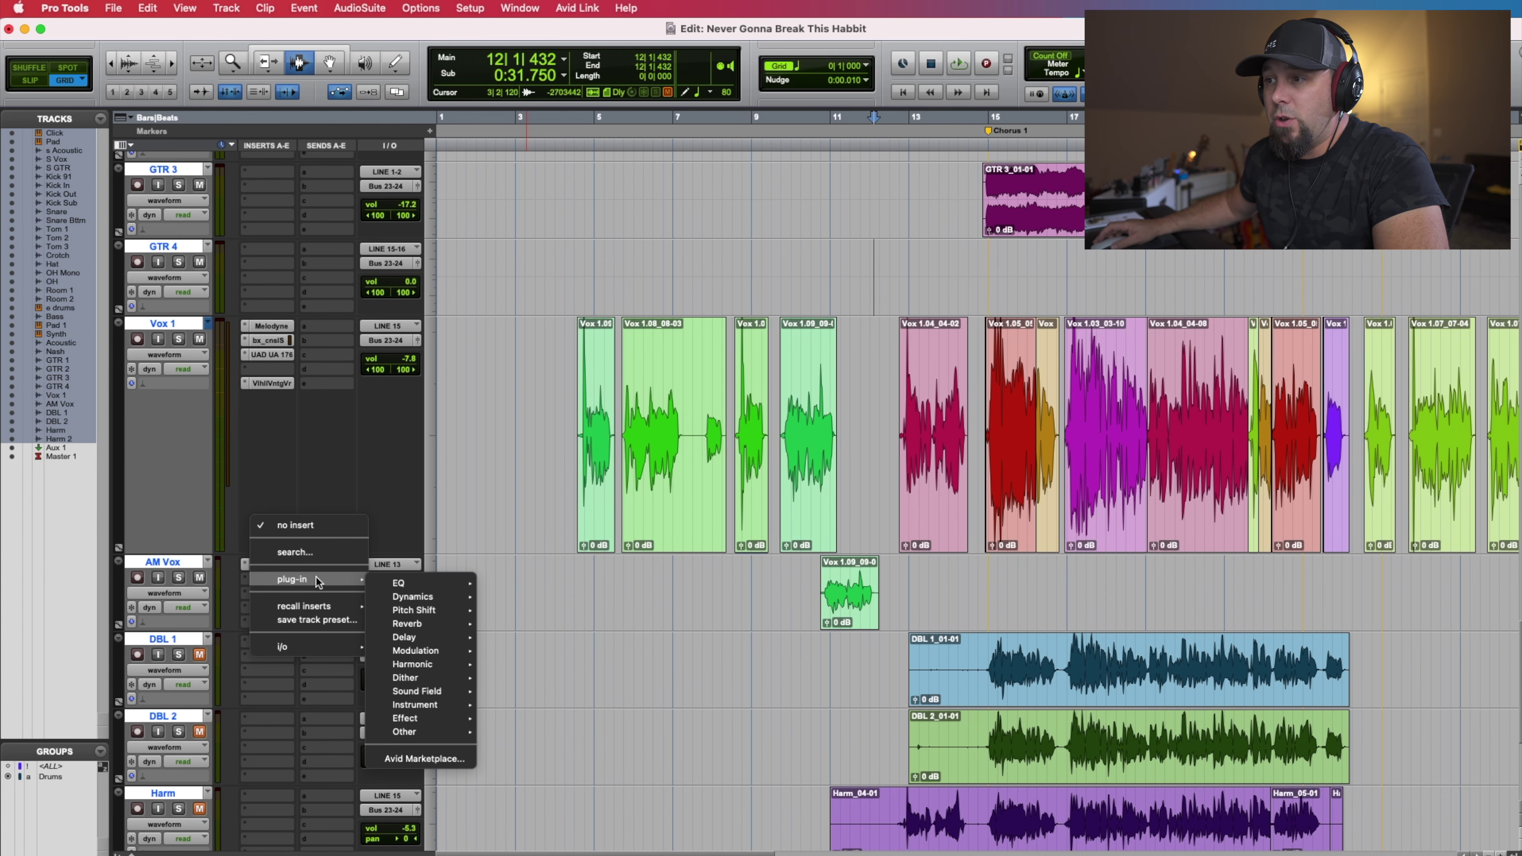
pyautogui.moveTo(444, 580)
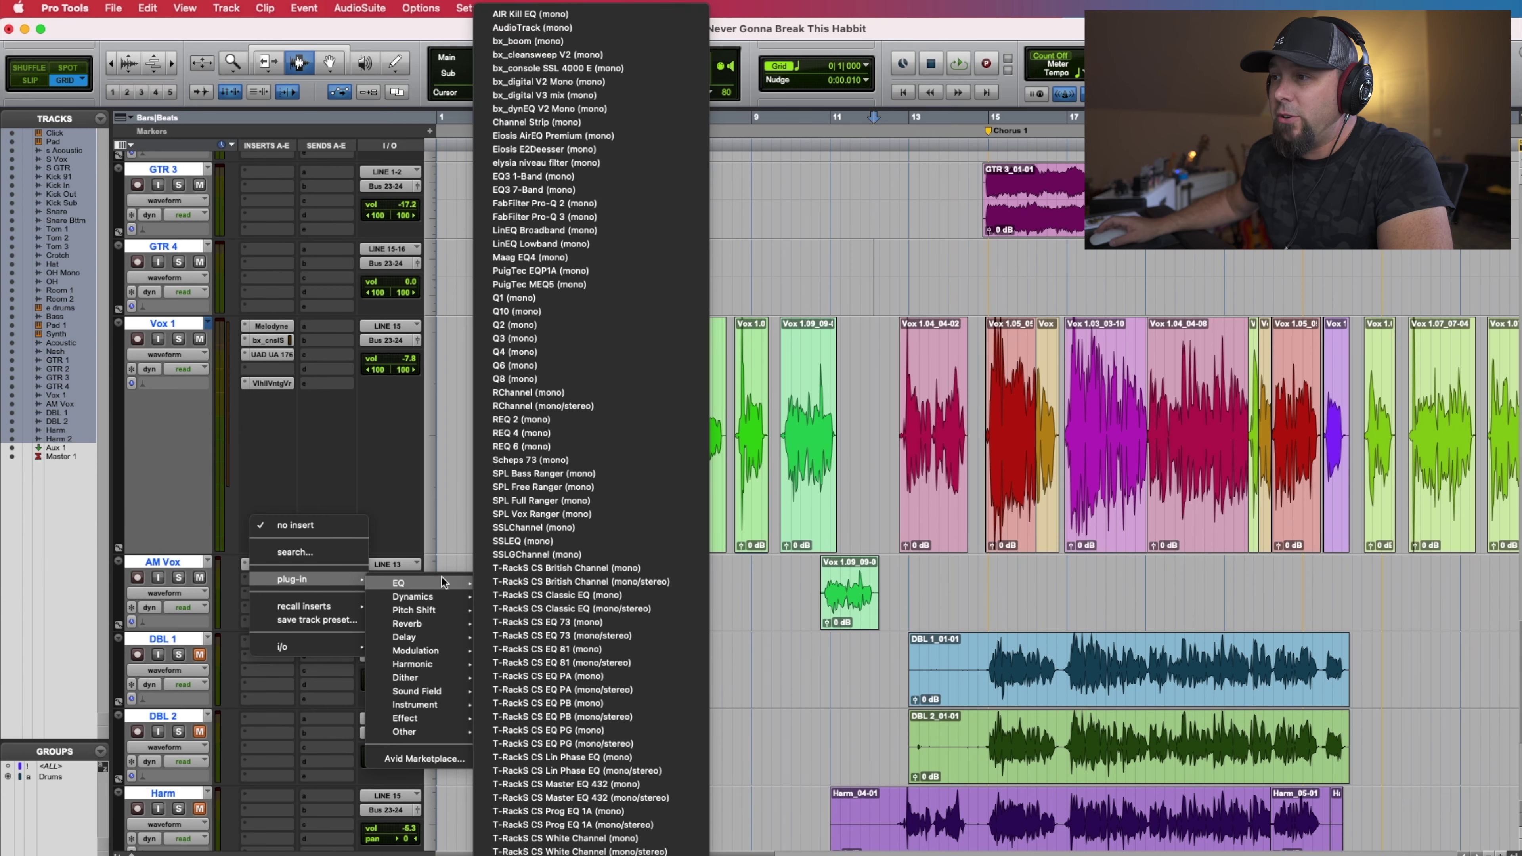
pyautogui.click(617, 217)
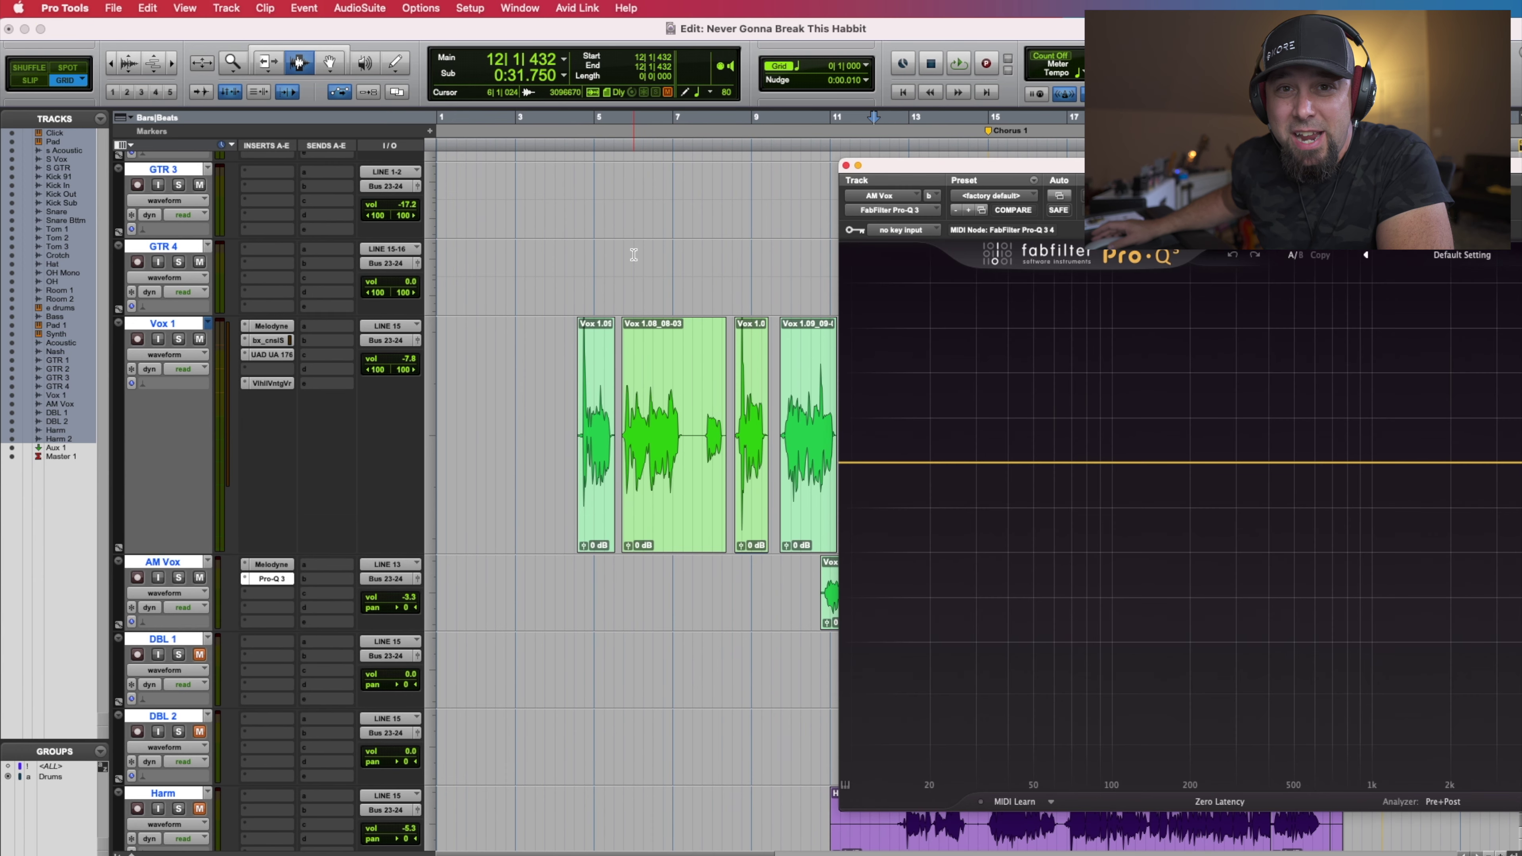
pyautogui.moveTo(1198, 171); pyautogui.dragTo(613, 120)
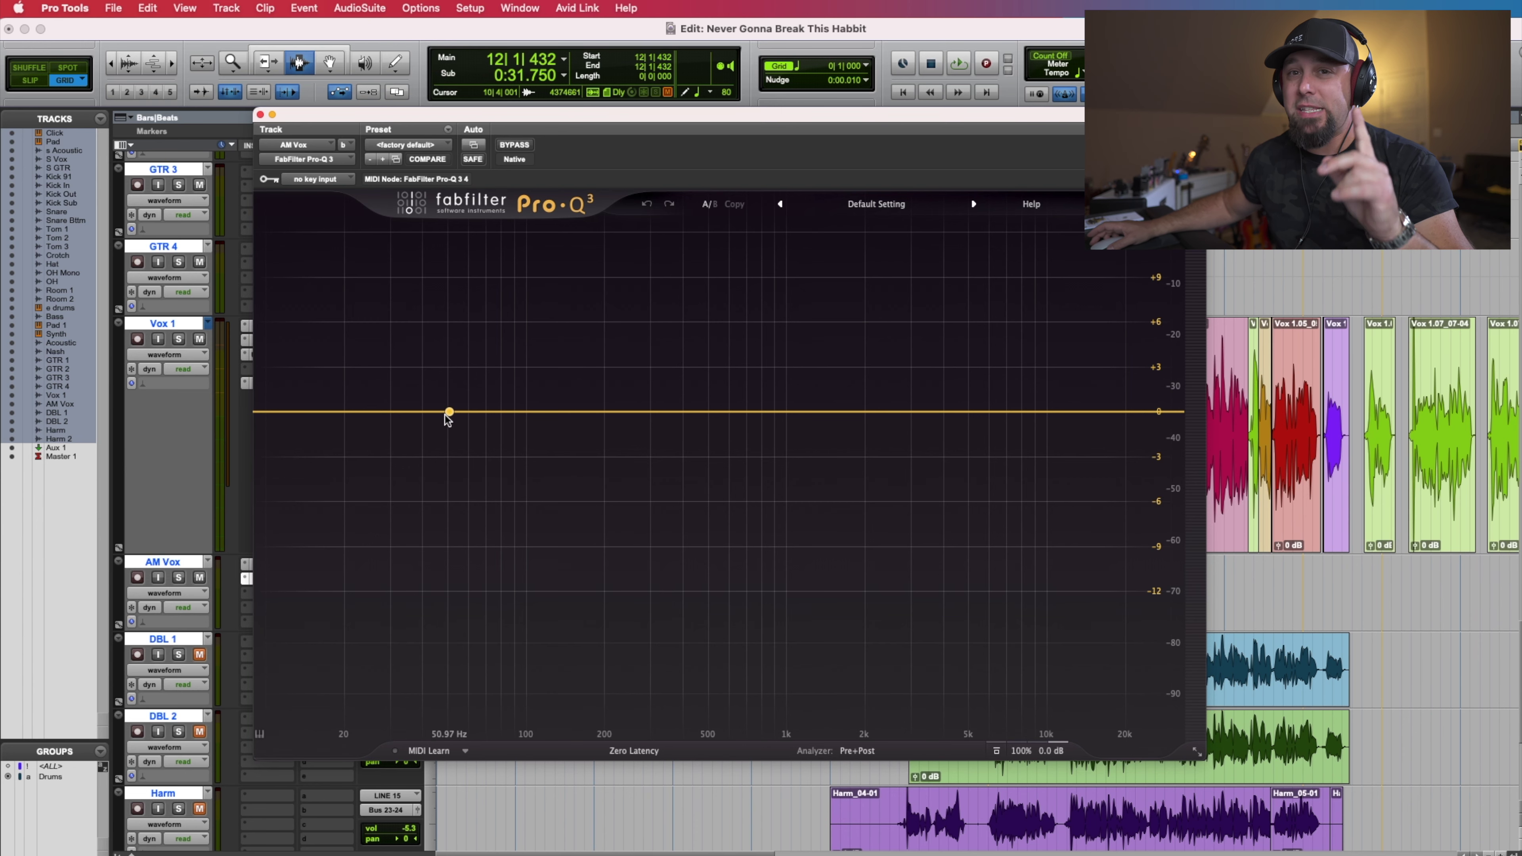
# - Add a Low Cut band in Pro-Q 3 at about 180 Hz with a 48 dB/oct slope
pyautogui.click(352, 413)
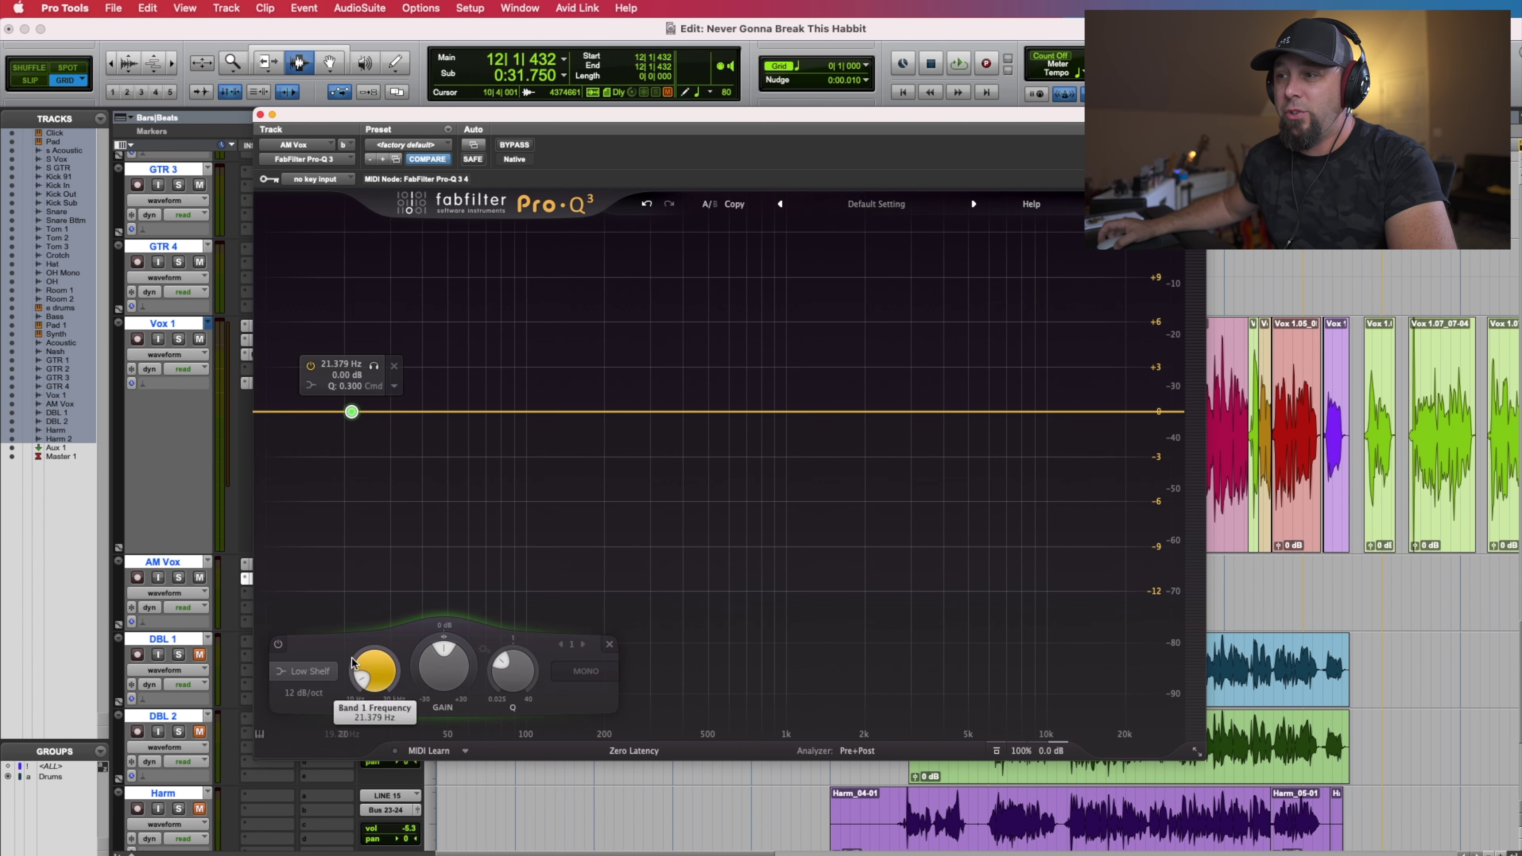
pyautogui.click(303, 671)
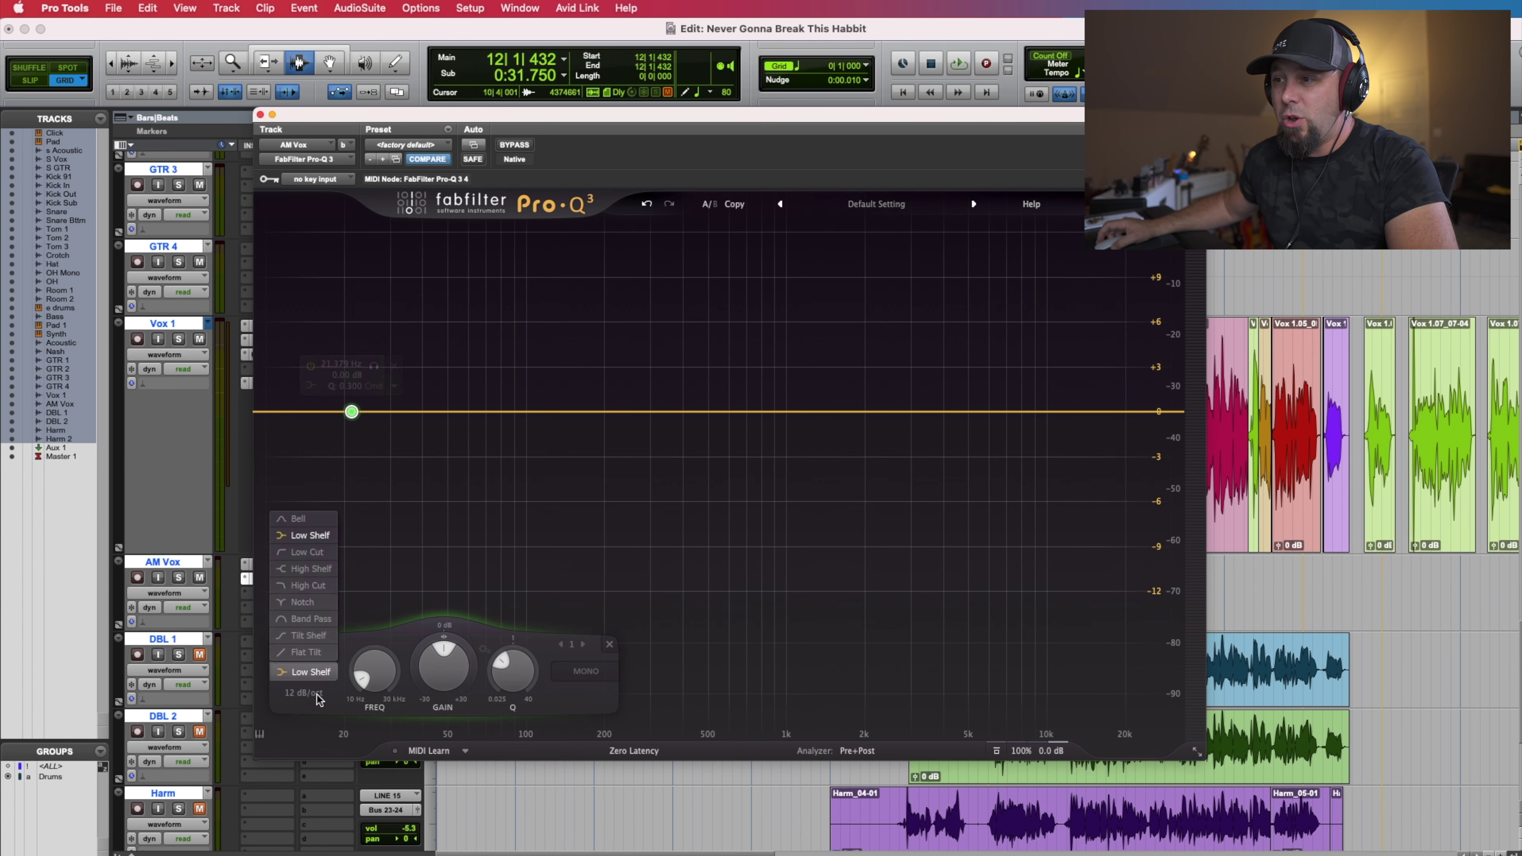
pyautogui.click(323, 553)
pyautogui.moveTo(355, 559); pyautogui.dragTo(592, 422)
pyautogui.scroll(5, 593, 423)
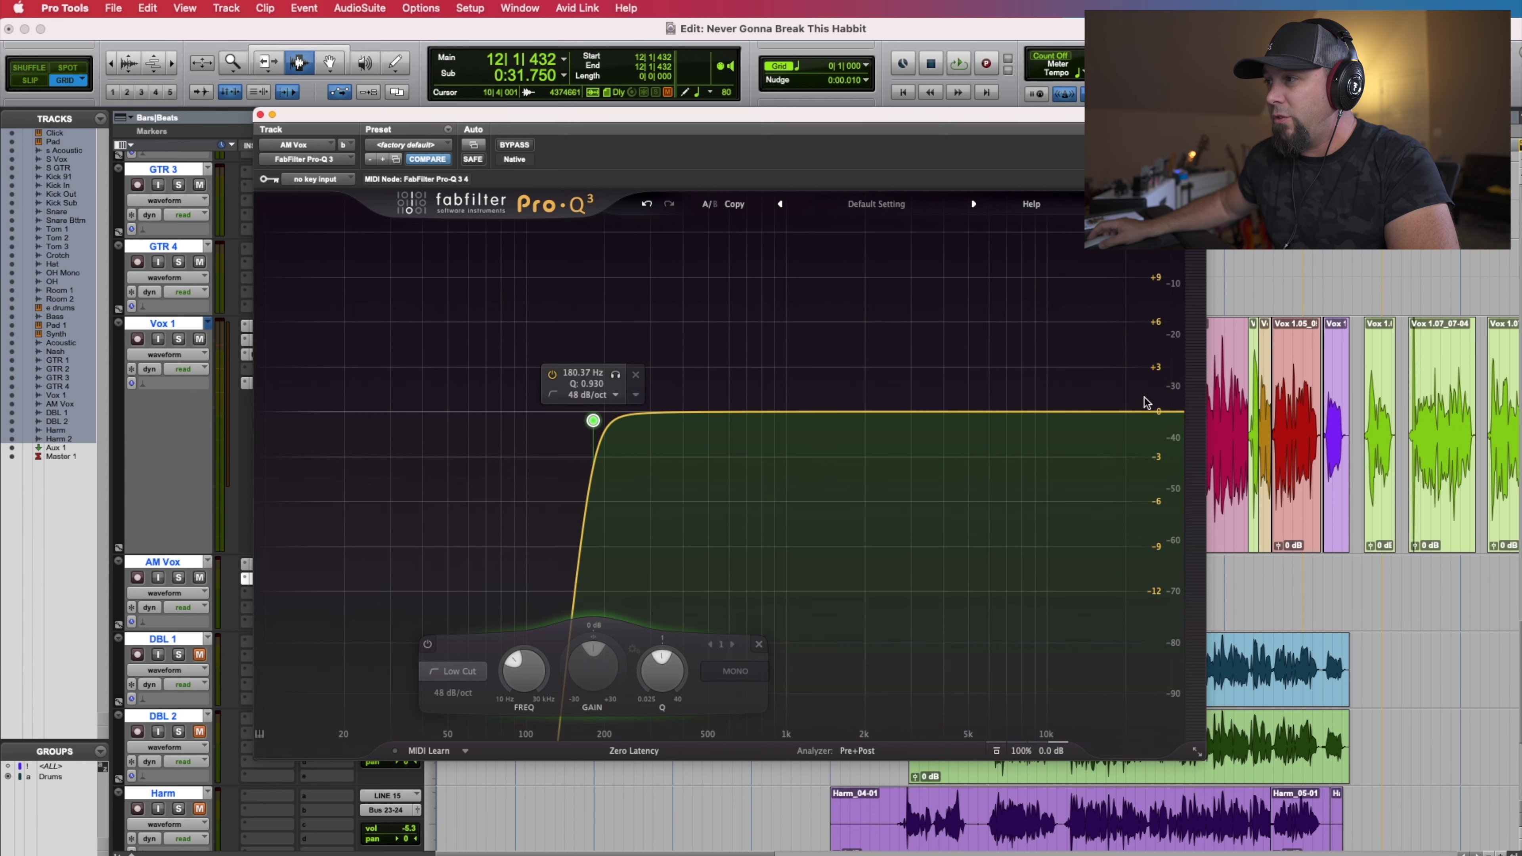
# - Add a High Cut band in Pro-Q 3 just below 5 kHz with a 48 dB/oct slope
pyautogui.click(1159, 413)
pyautogui.scroll(4, 1159, 413)
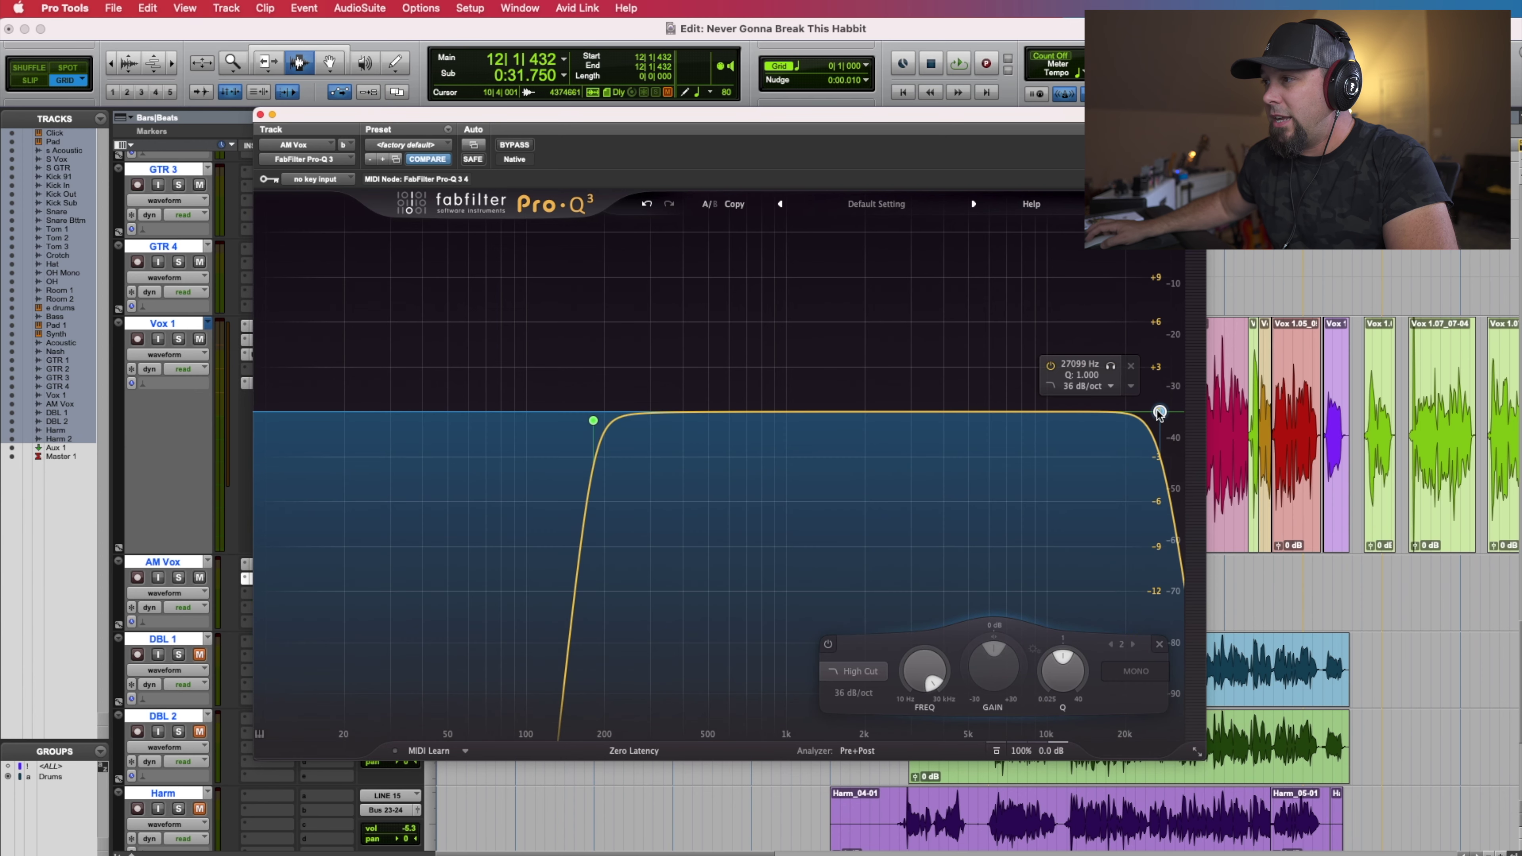
pyautogui.moveTo(1159, 412); pyautogui.dragTo(942, 415)
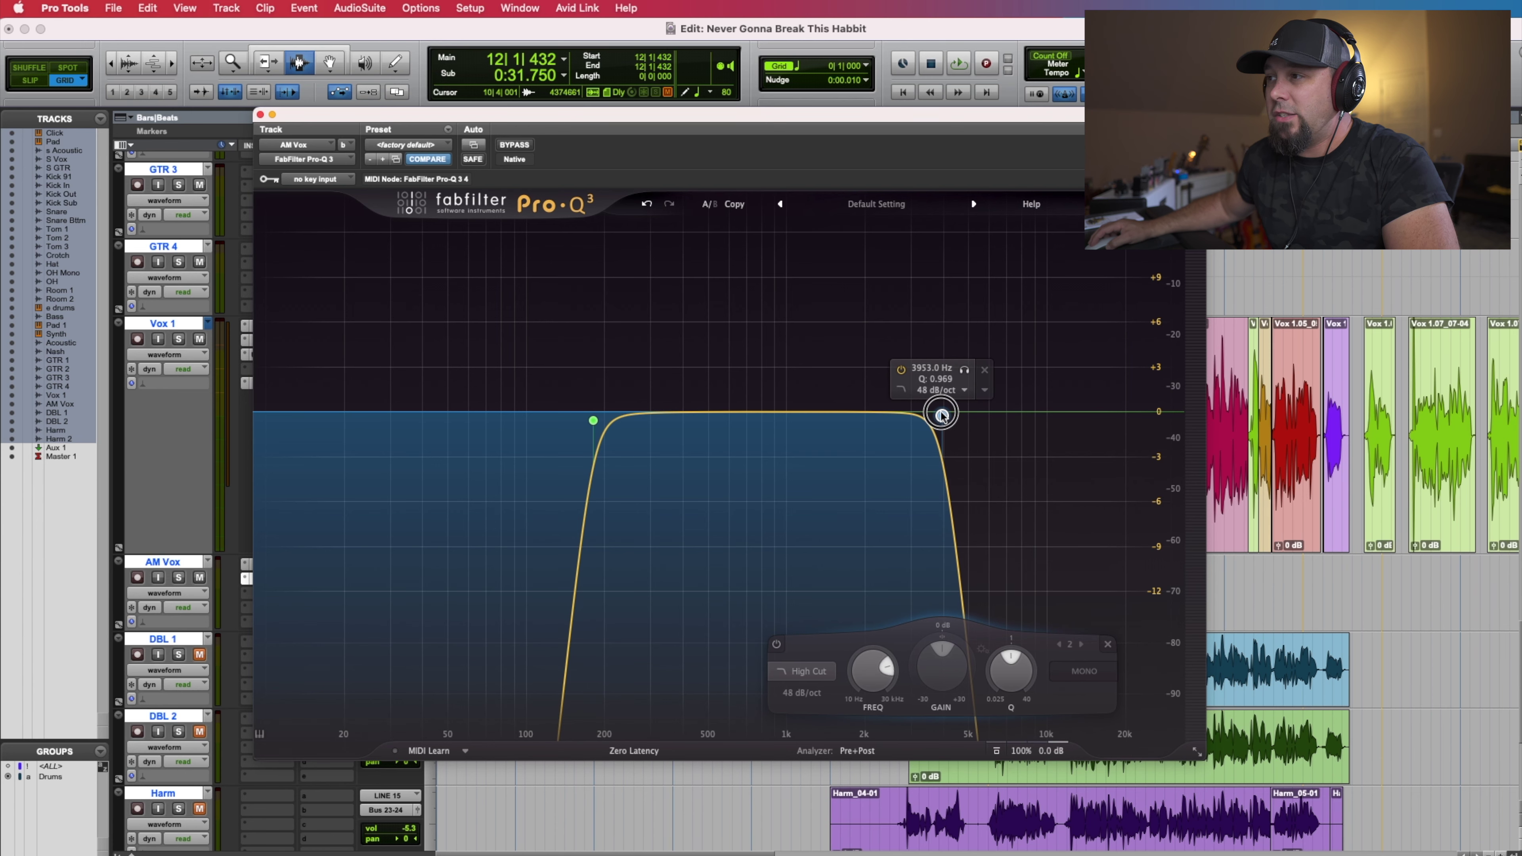
pyautogui.moveTo(942, 415); pyautogui.dragTo(960, 415)
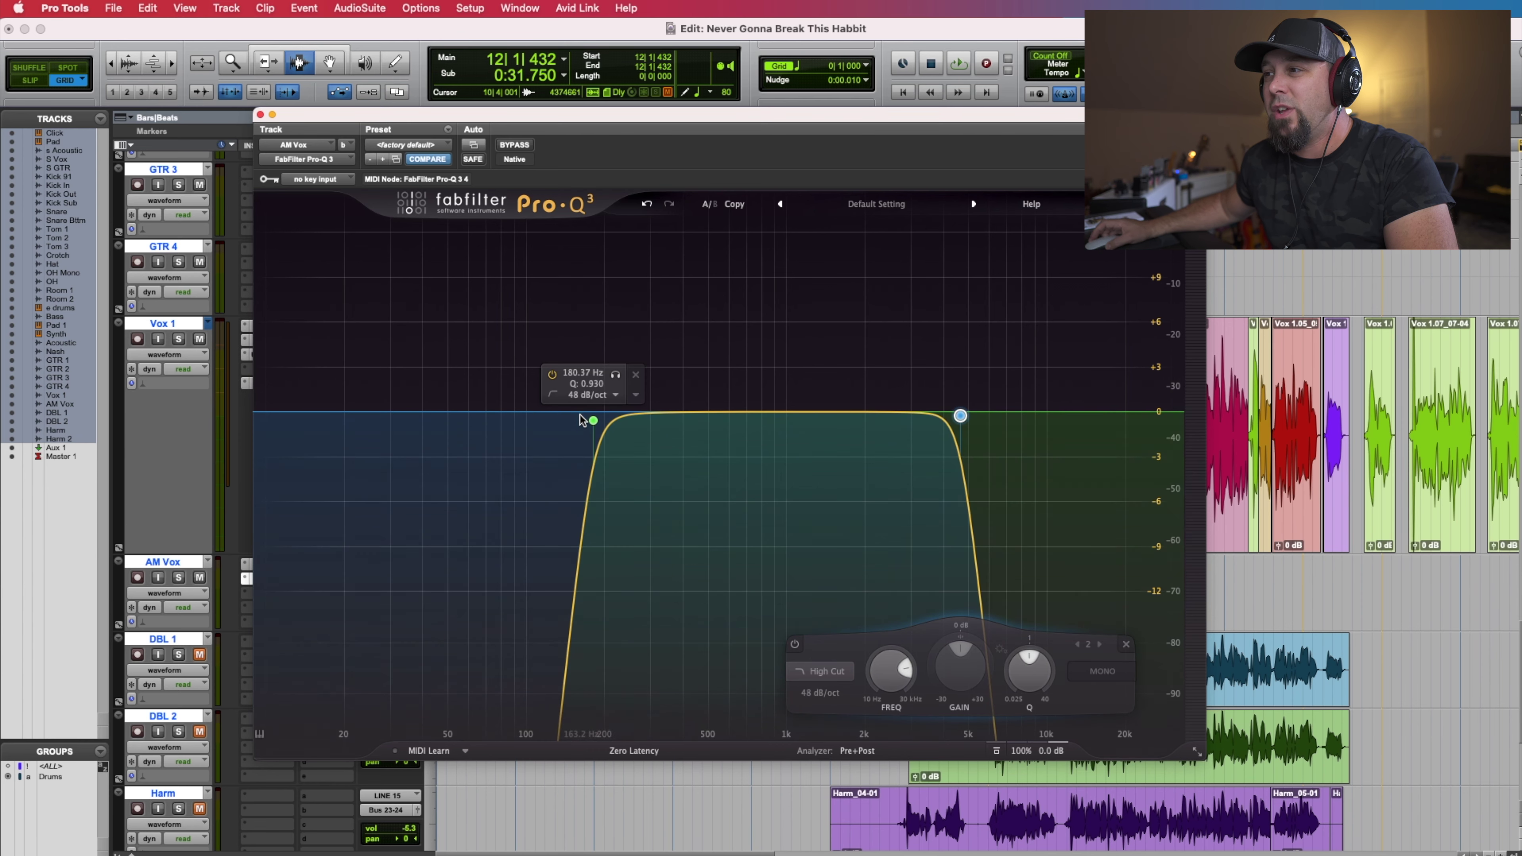
# - Raise the Low Cut band's frequency to about 418 Hz and audition the filtered AM Vox phrase
pyautogui.moveTo(593, 420); pyautogui.dragTo(688, 418)
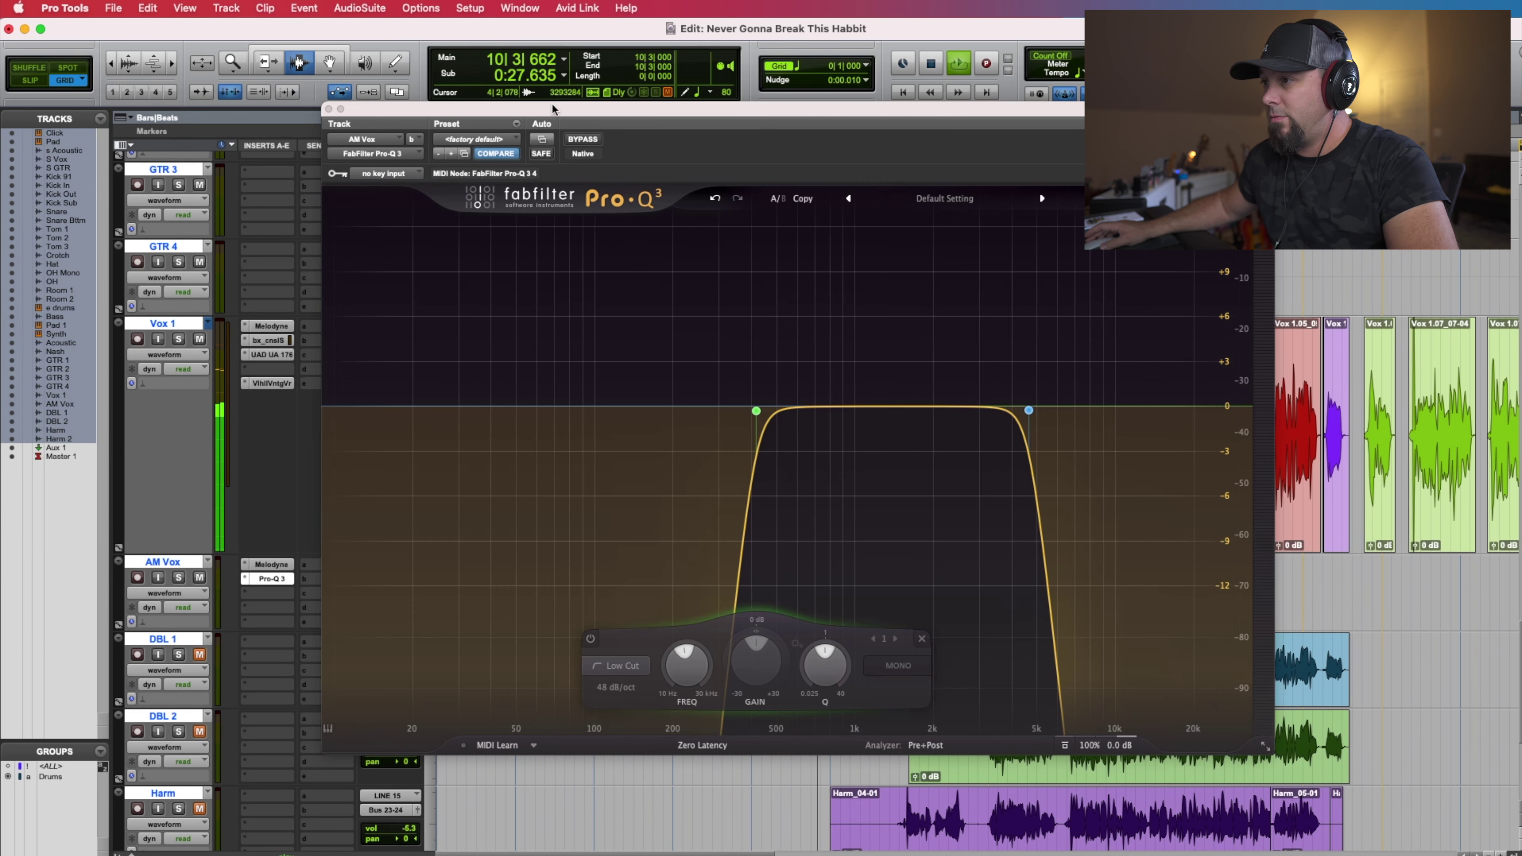
pyautogui.moveTo(1021, 378)
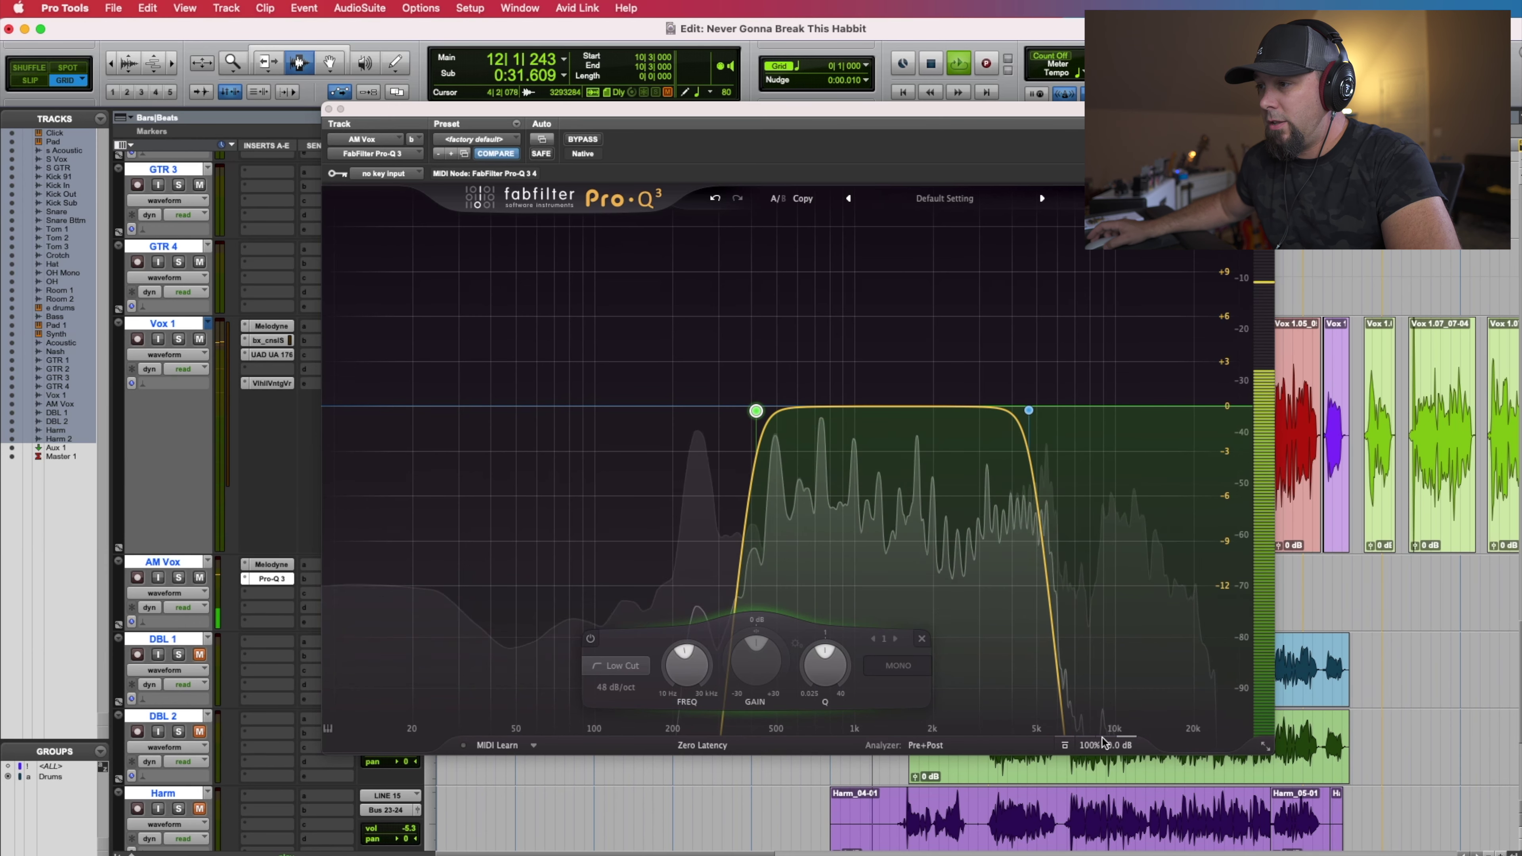
pyautogui.press('space')
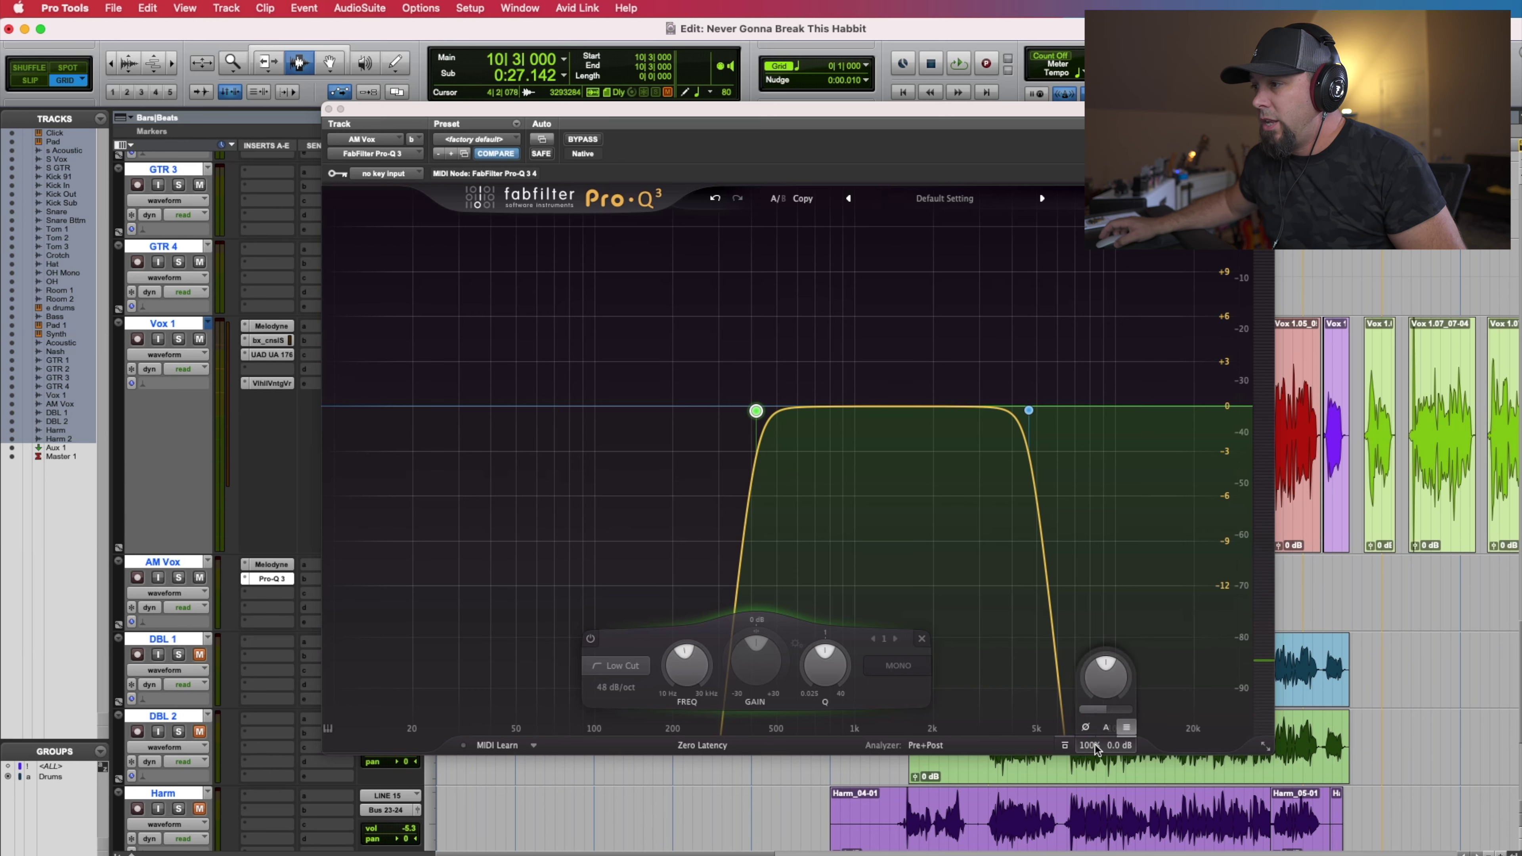
# - Enable auto gain for the Pro-Q 3 output and audition the AM Vox phrase
pyautogui.click(1104, 729)
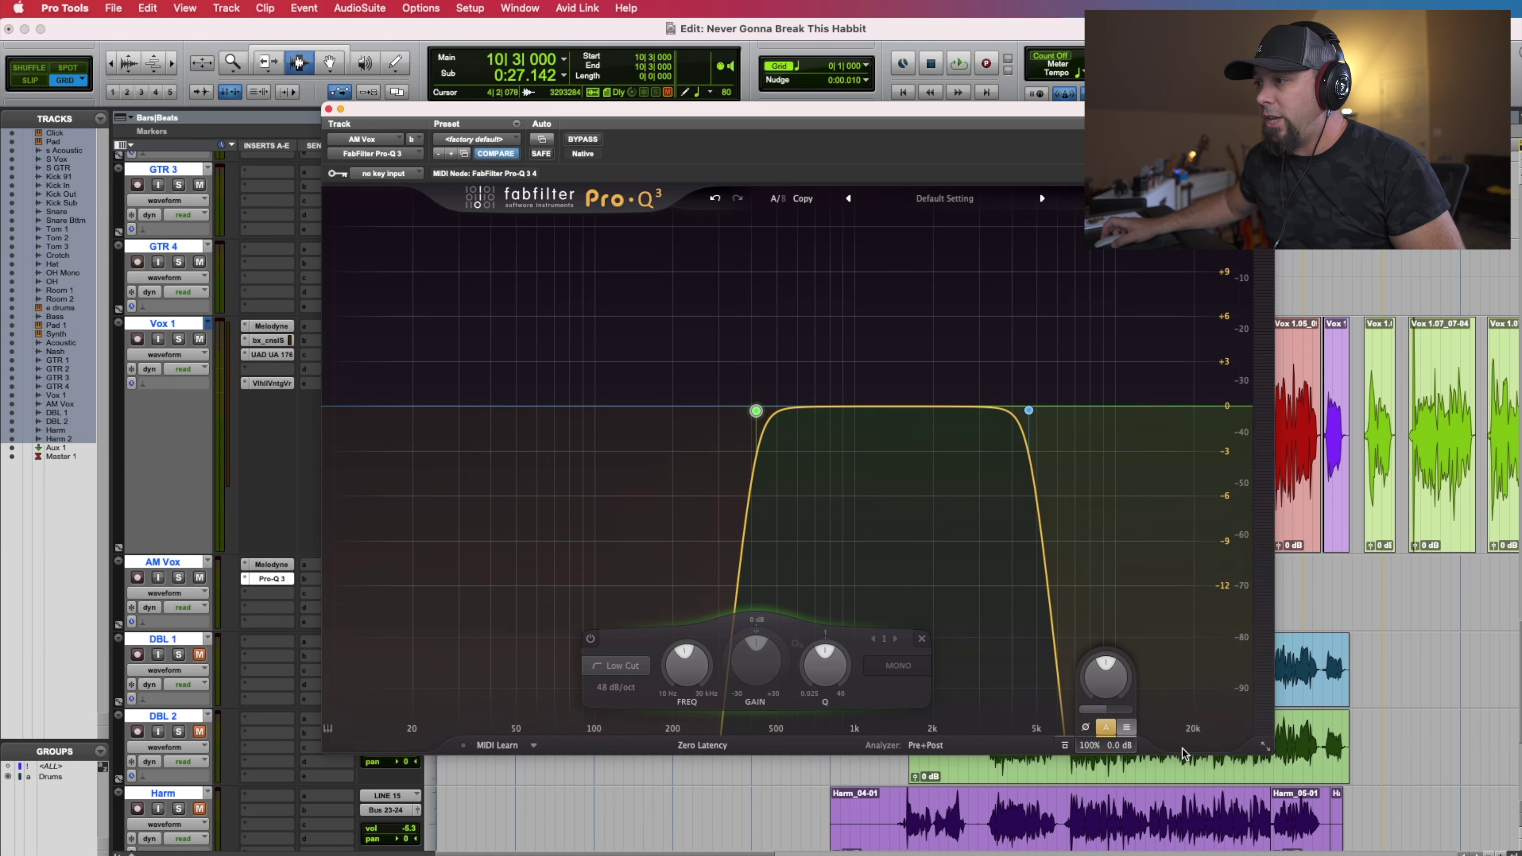
pyautogui.press('space')
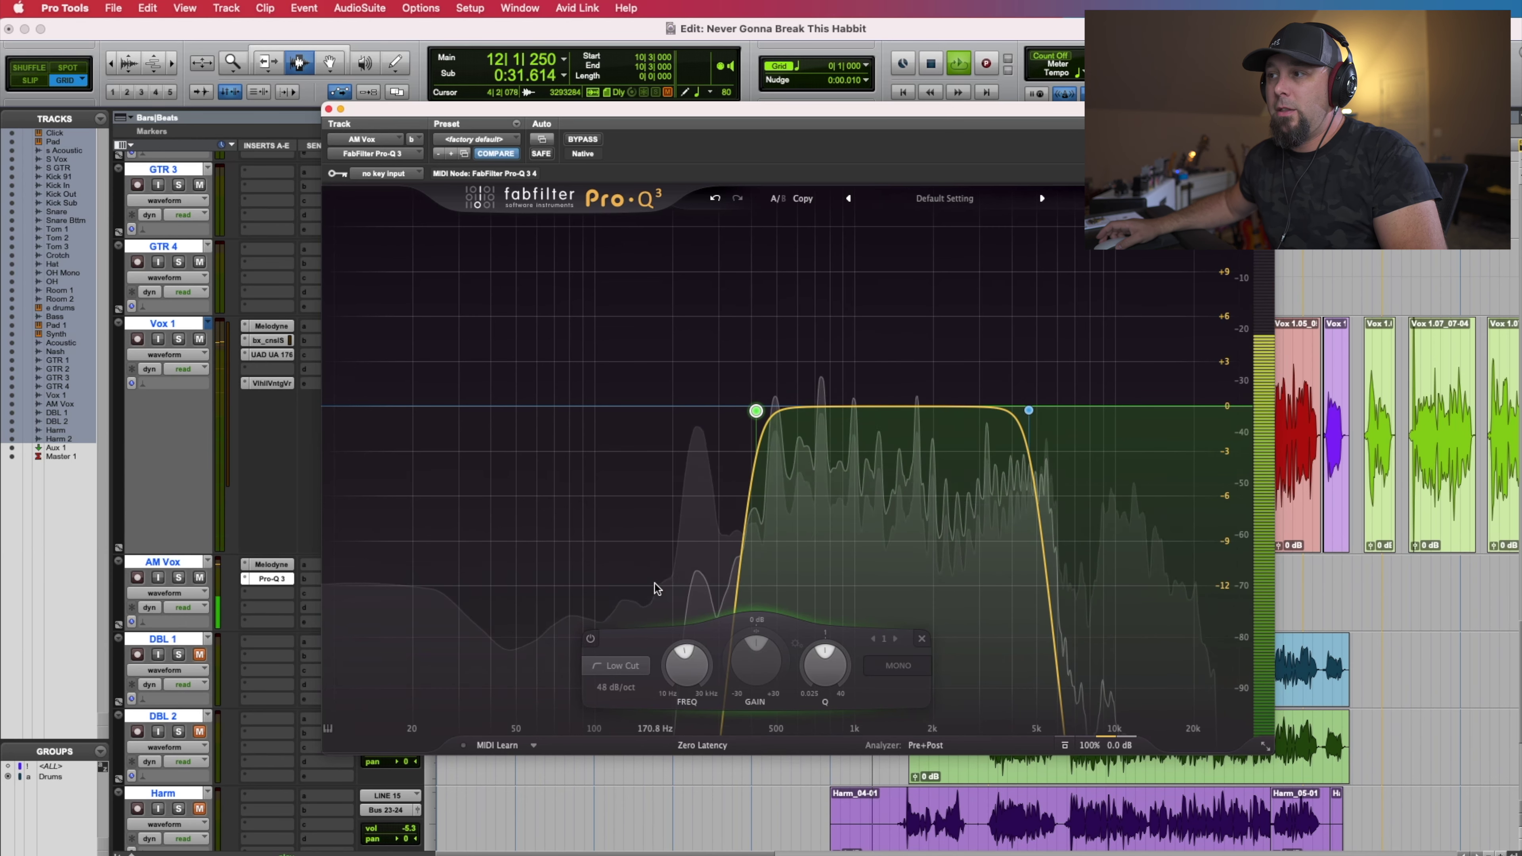
pyautogui.press('space')
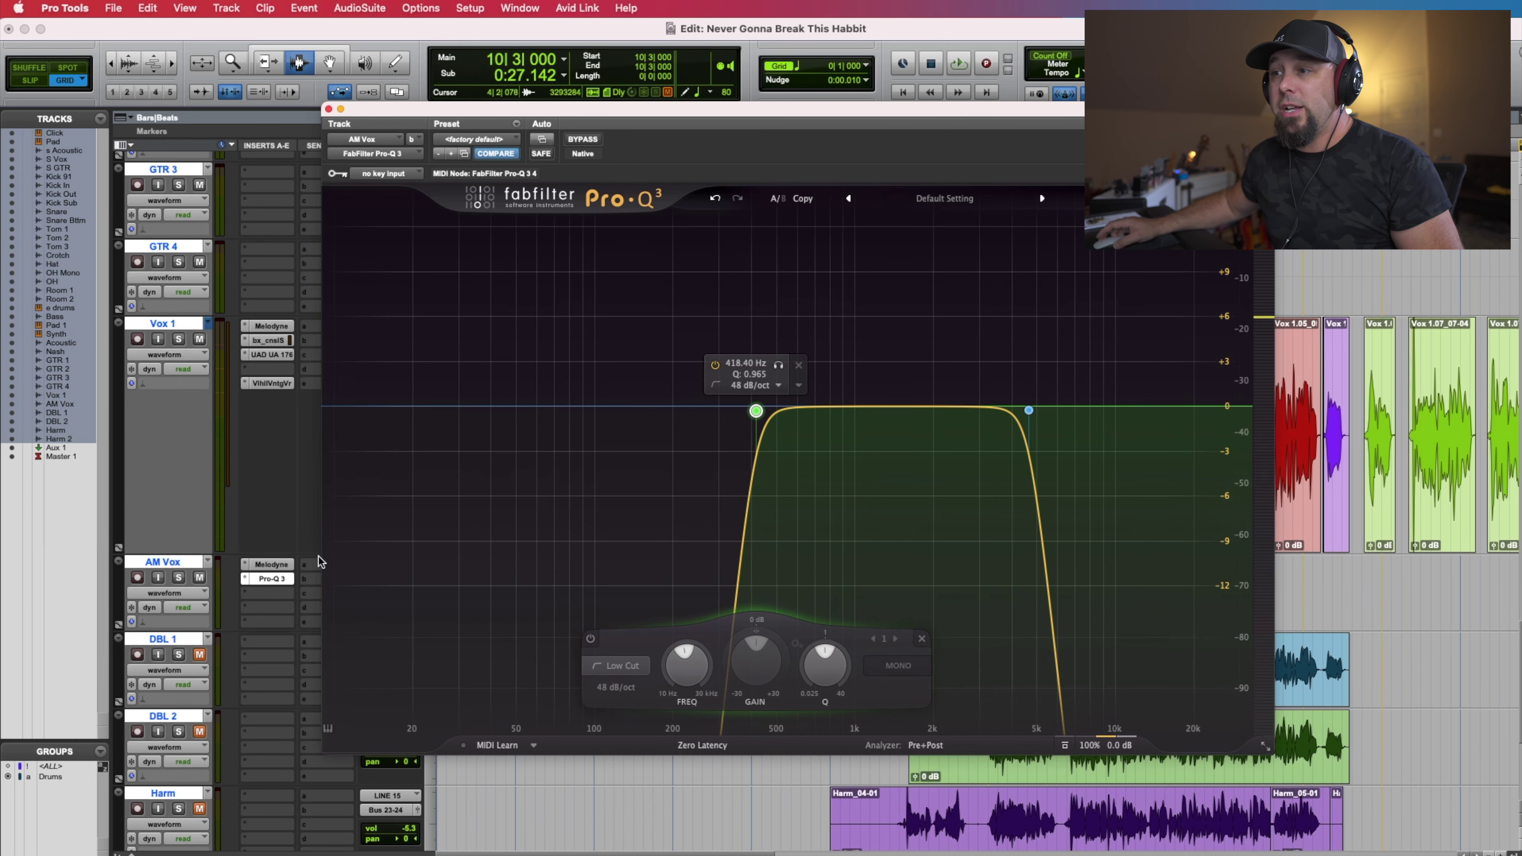
# - Insert FabFilter Pro-C 2 (mono) on the AM Vox track directly after the EQ
pyautogui.click(268, 596)
pyautogui.moveTo(311, 593)
pyautogui.moveTo(407, 597)
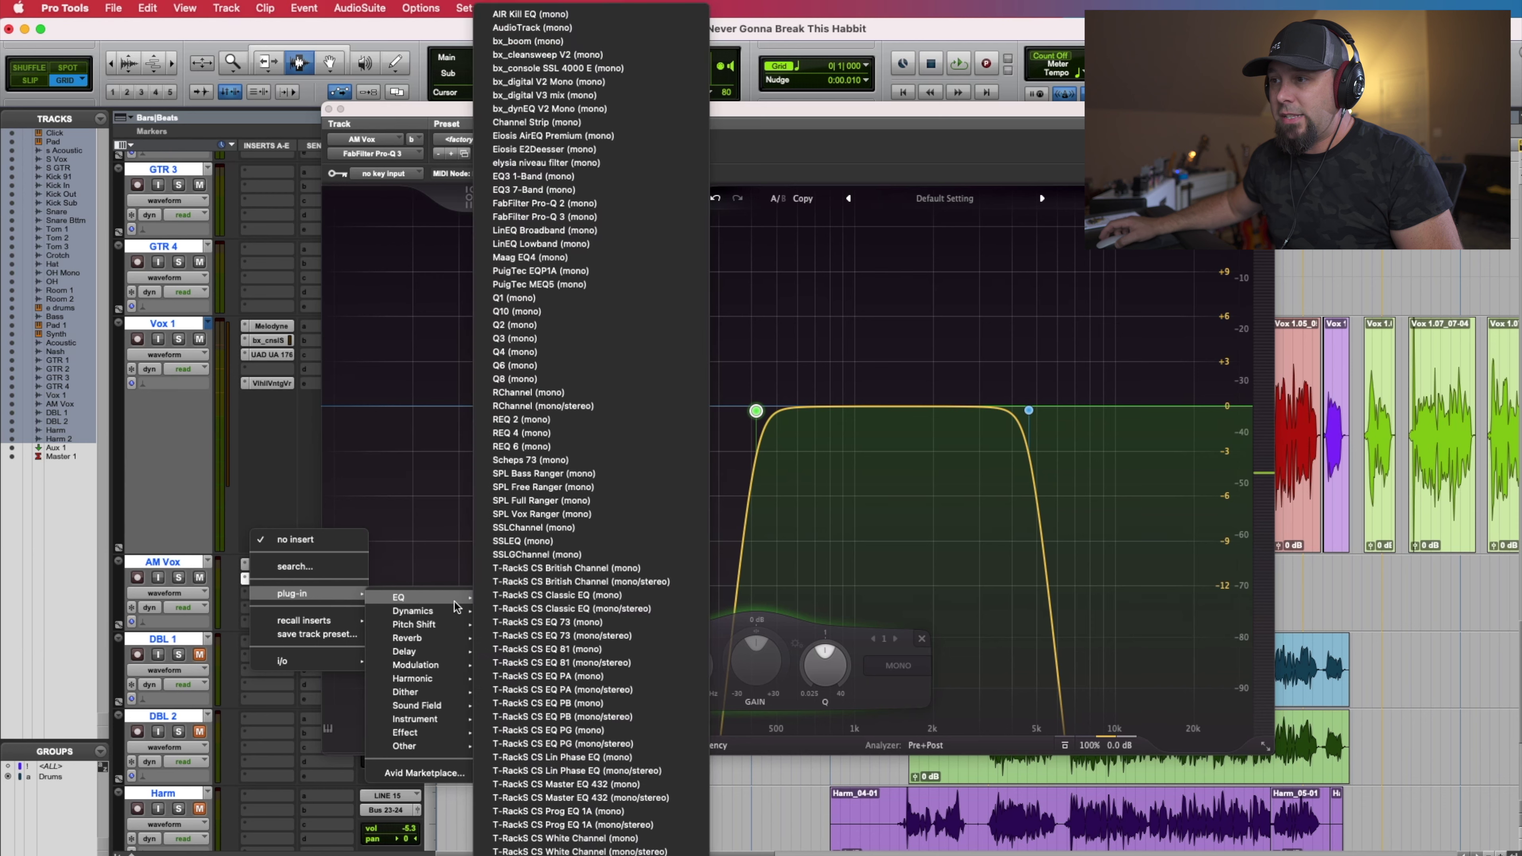
pyautogui.moveTo(439, 651)
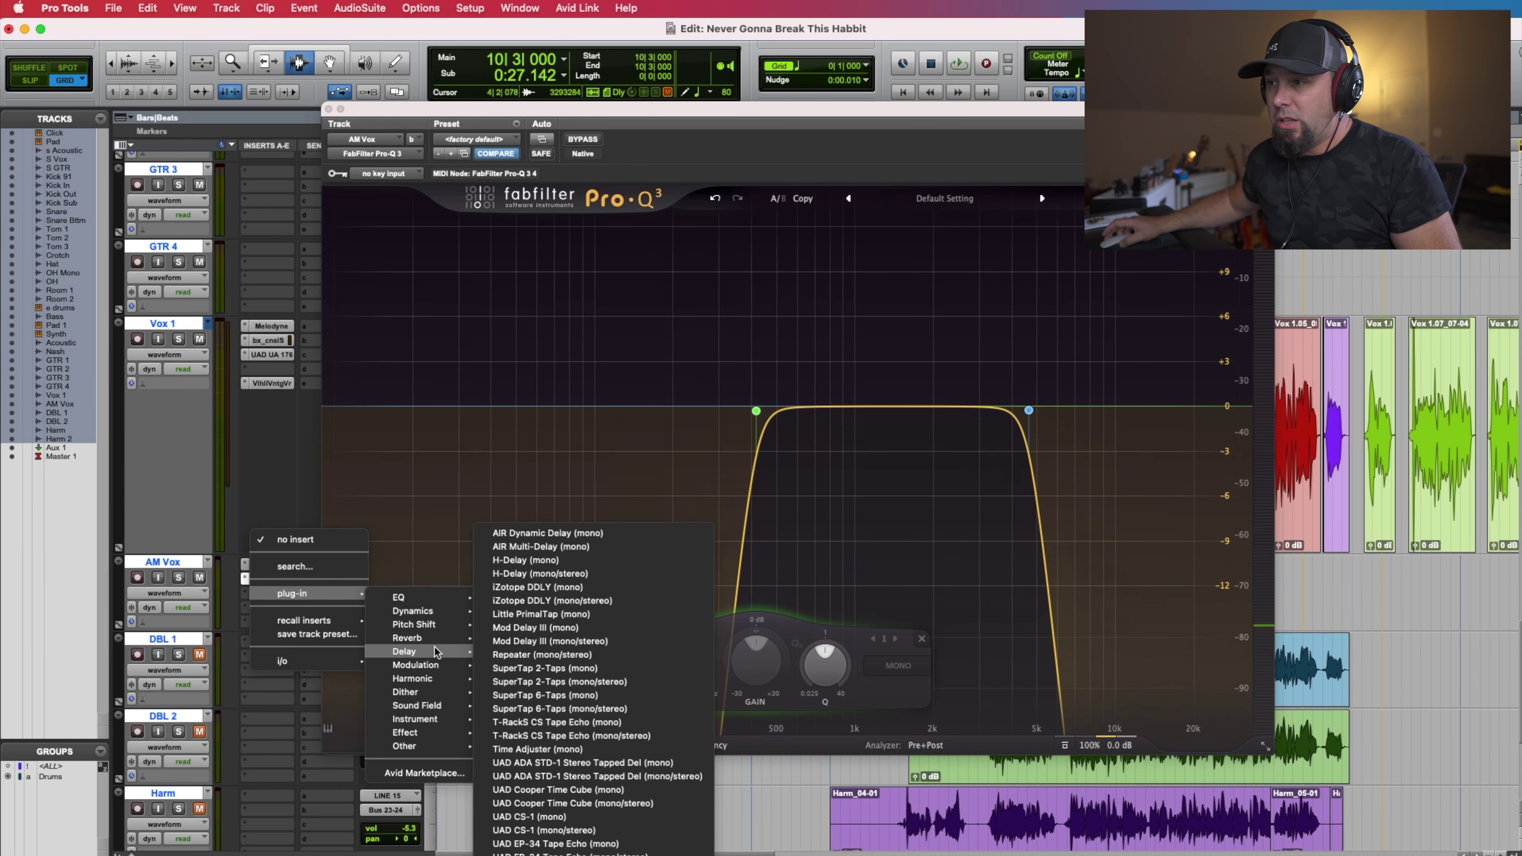
pyautogui.moveTo(446, 613)
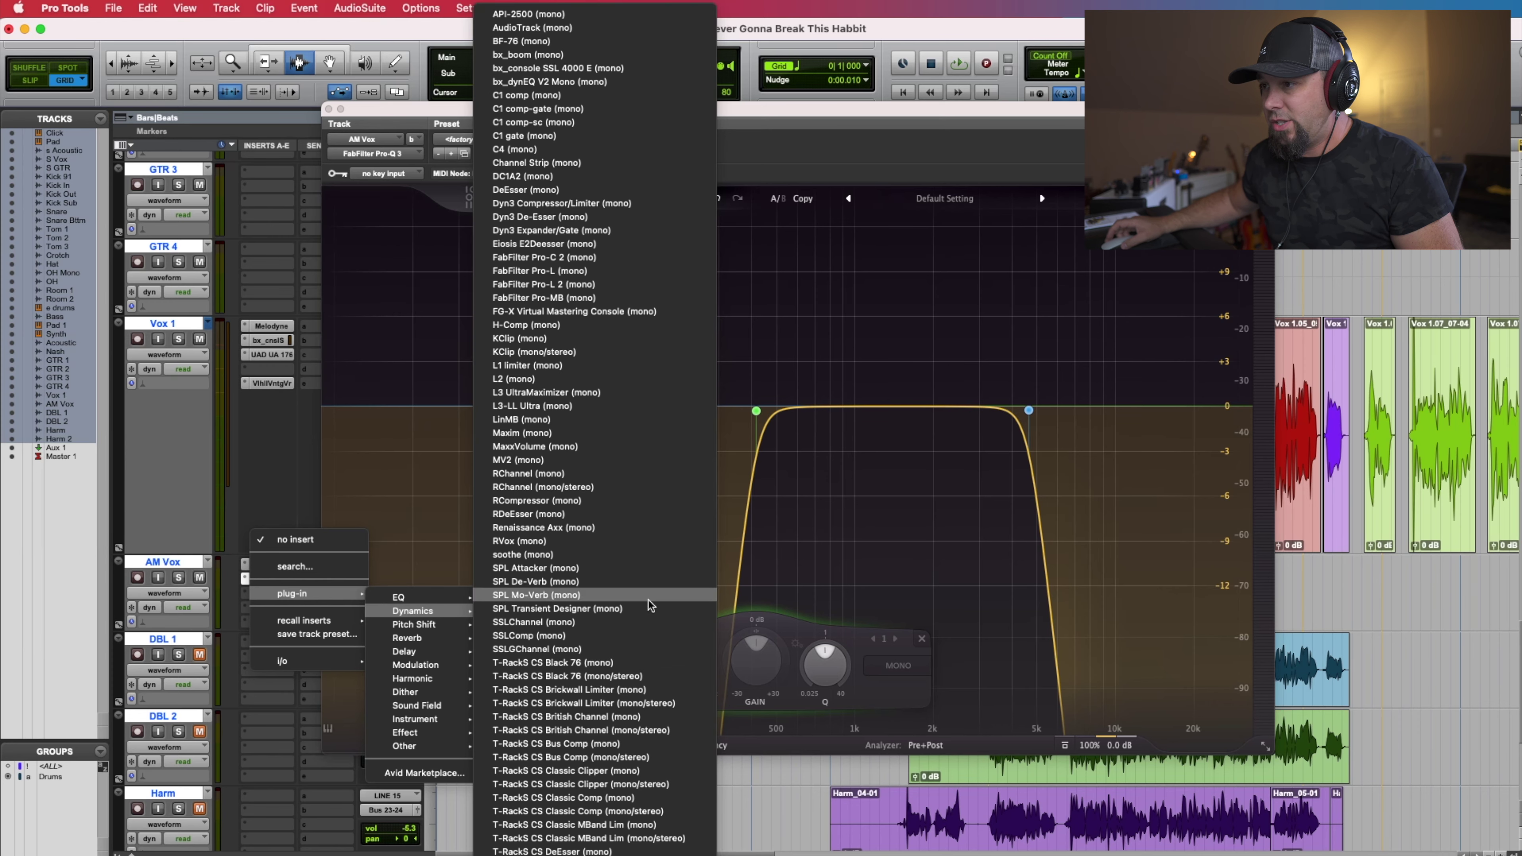
pyautogui.click(604, 259)
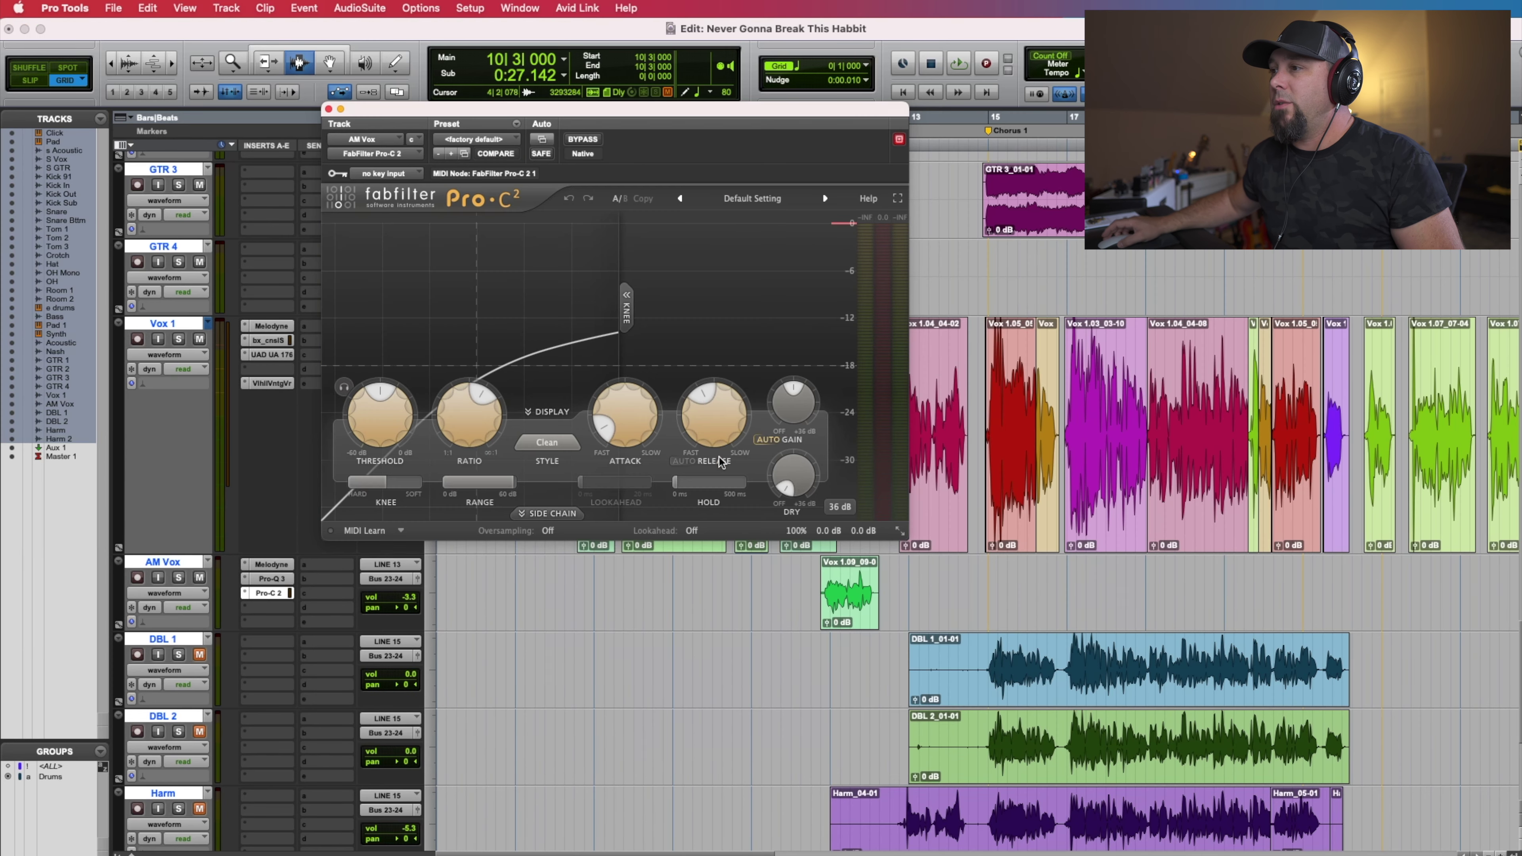
# - Configure Pro-C 2 with the fastest release, an attack of about 15.8 ms, a higher ratio and a harder knee
pyautogui.moveTo(719, 447)
pyautogui.moveTo(724, 441); pyautogui.dragTo(727, 535)
pyautogui.moveTo(626, 419); pyautogui.dragTo(640, 371)
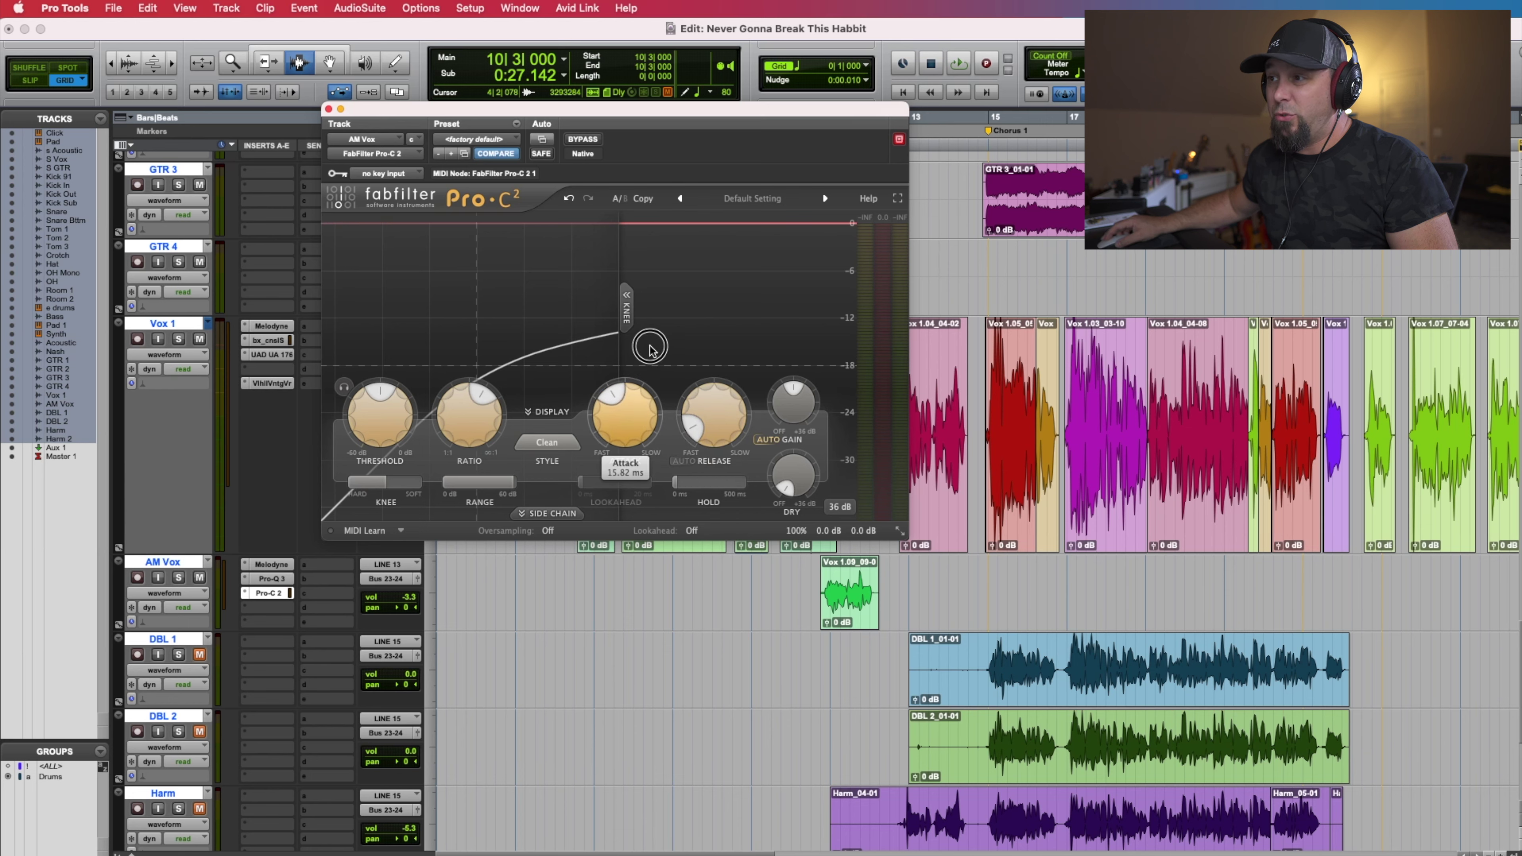
pyautogui.moveTo(466, 425); pyautogui.dragTo(473, 340)
pyautogui.moveTo(357, 502); pyautogui.dragTo(330, 500)
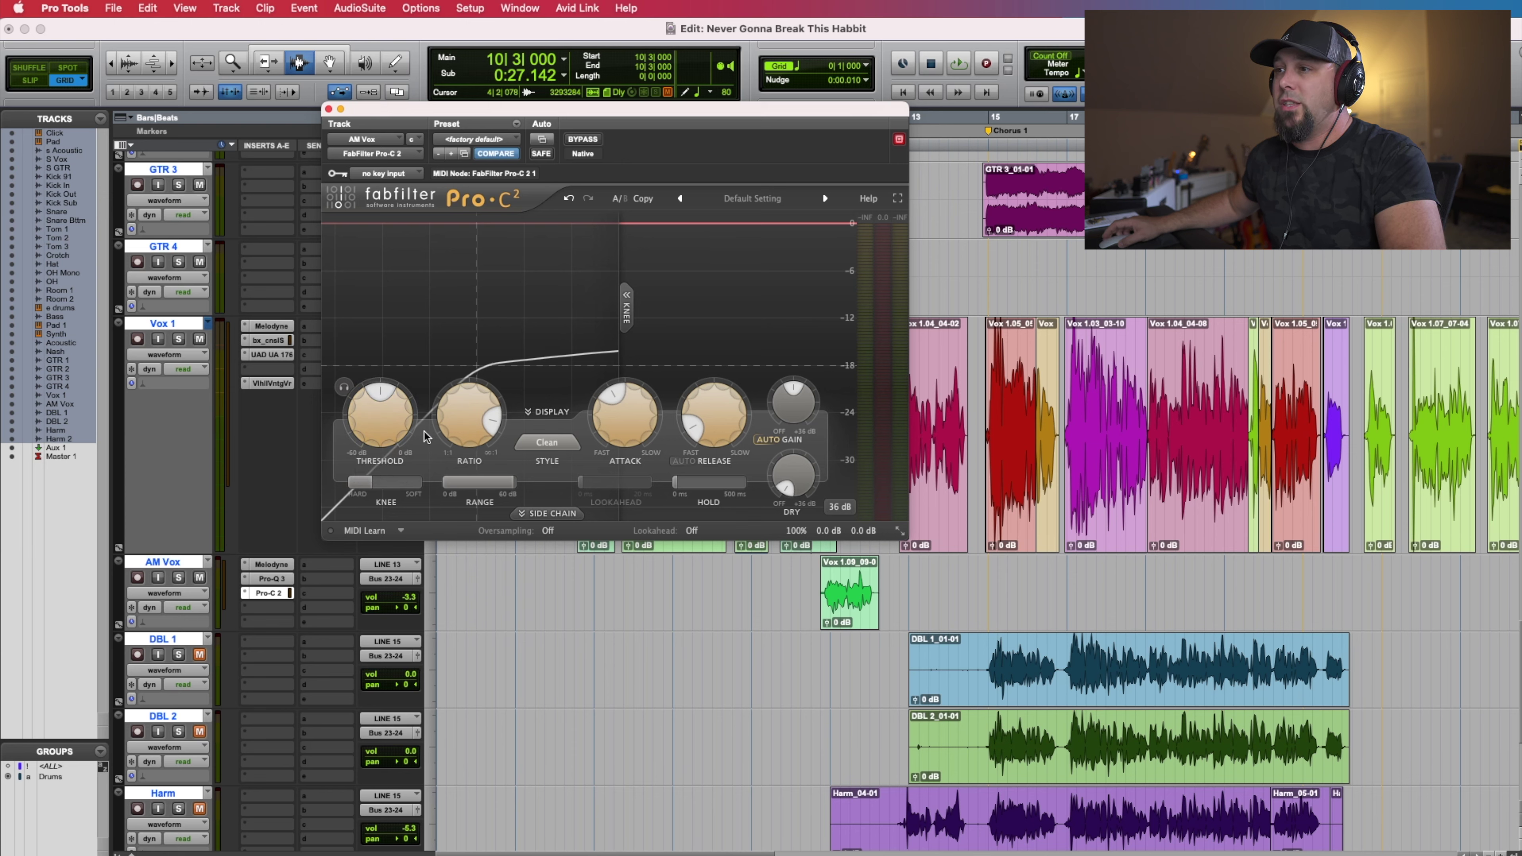
# - Lower the Pro-C 2 threshold well below -19.6 dB for heavier compression, auditioning the AM Vox phrase
pyautogui.press('space')
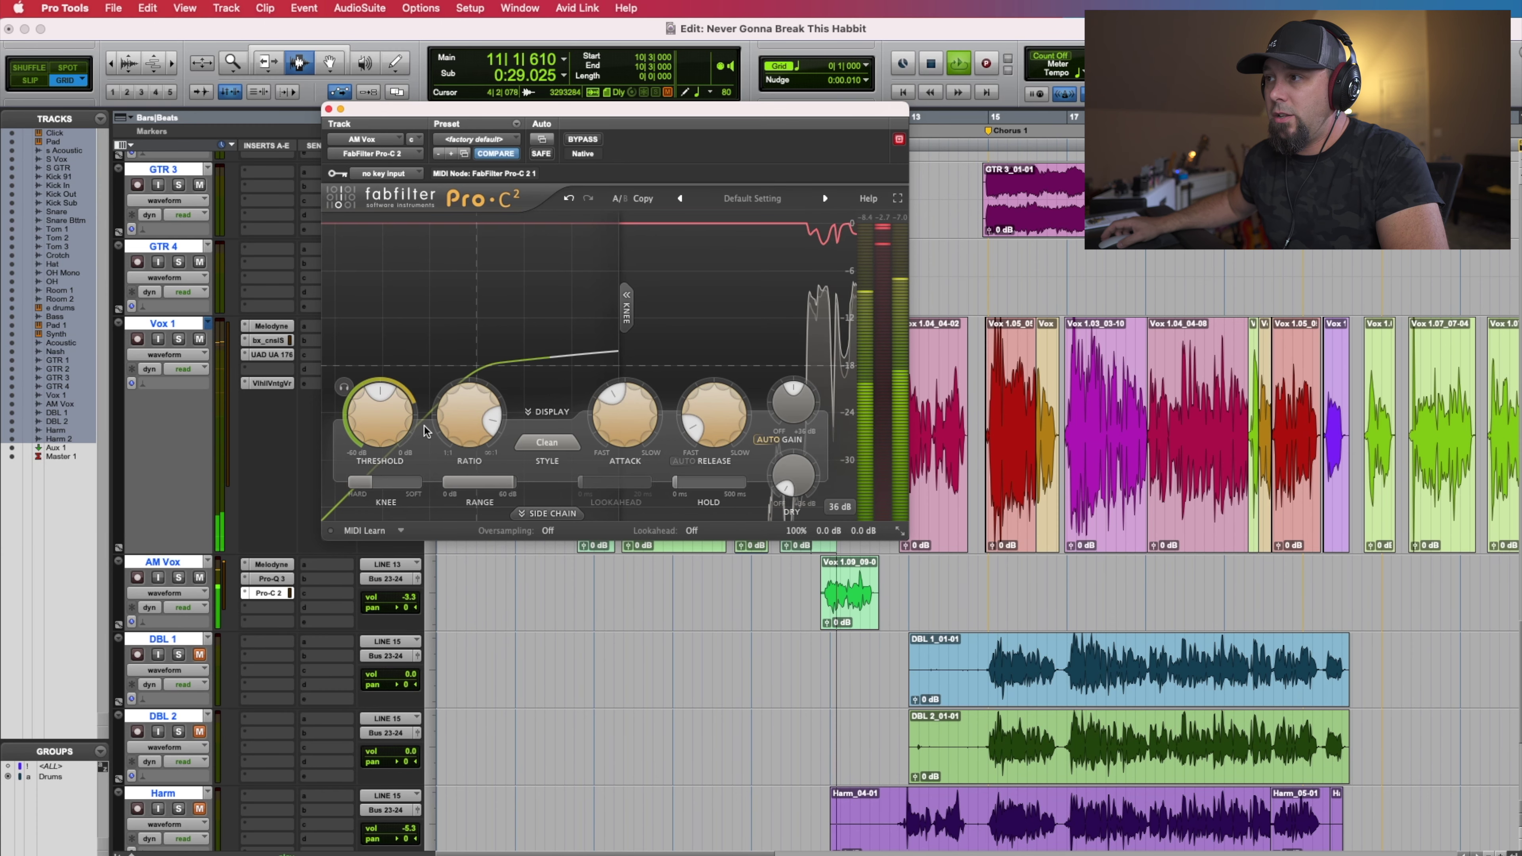
pyautogui.moveTo(401, 436)
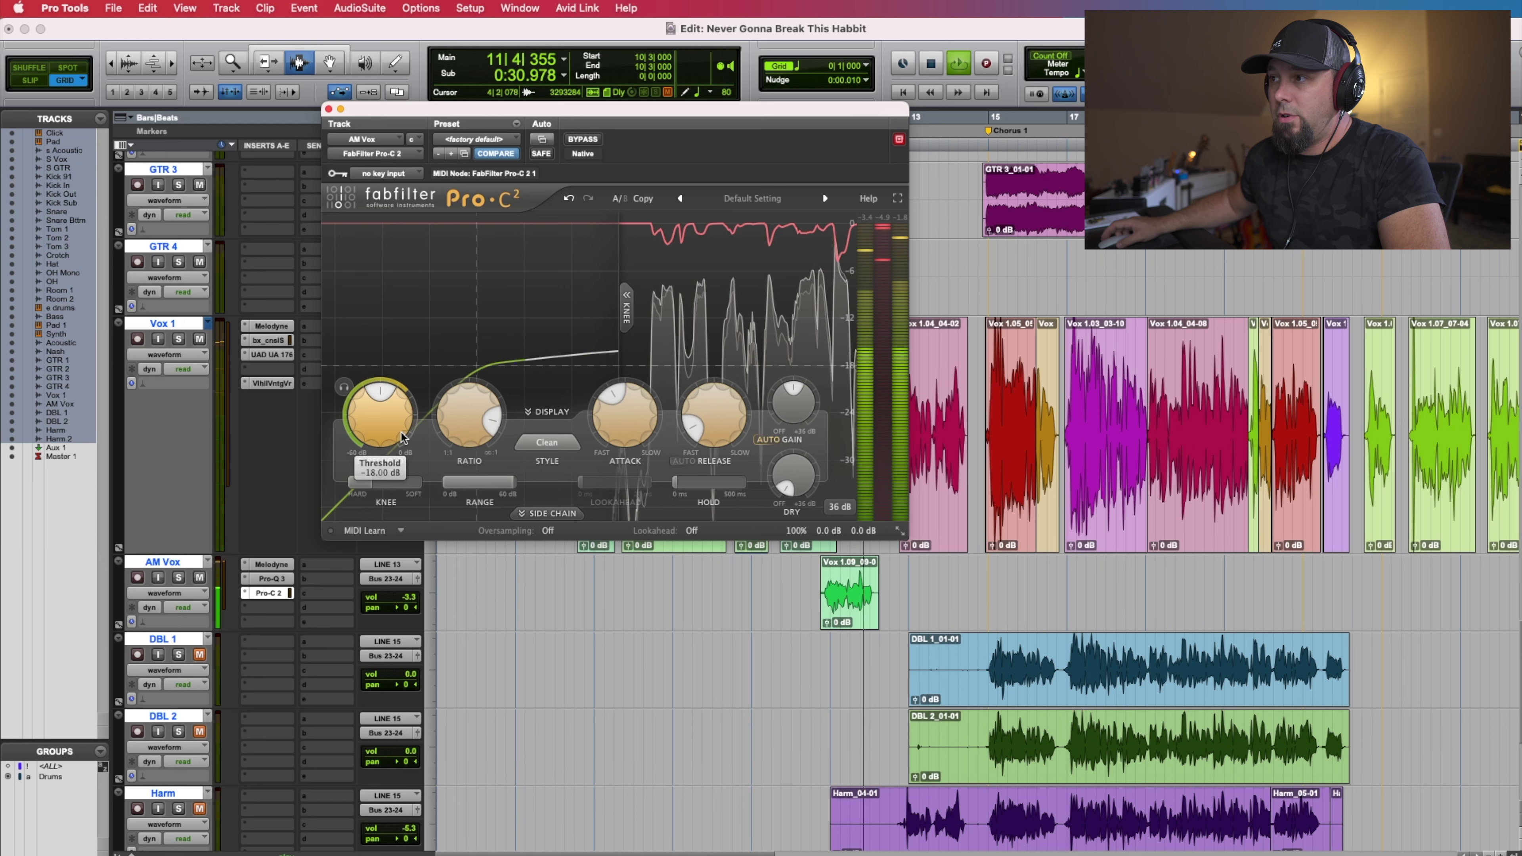
pyautogui.press('space')
pyautogui.moveTo(401, 436); pyautogui.dragTo(393, 441)
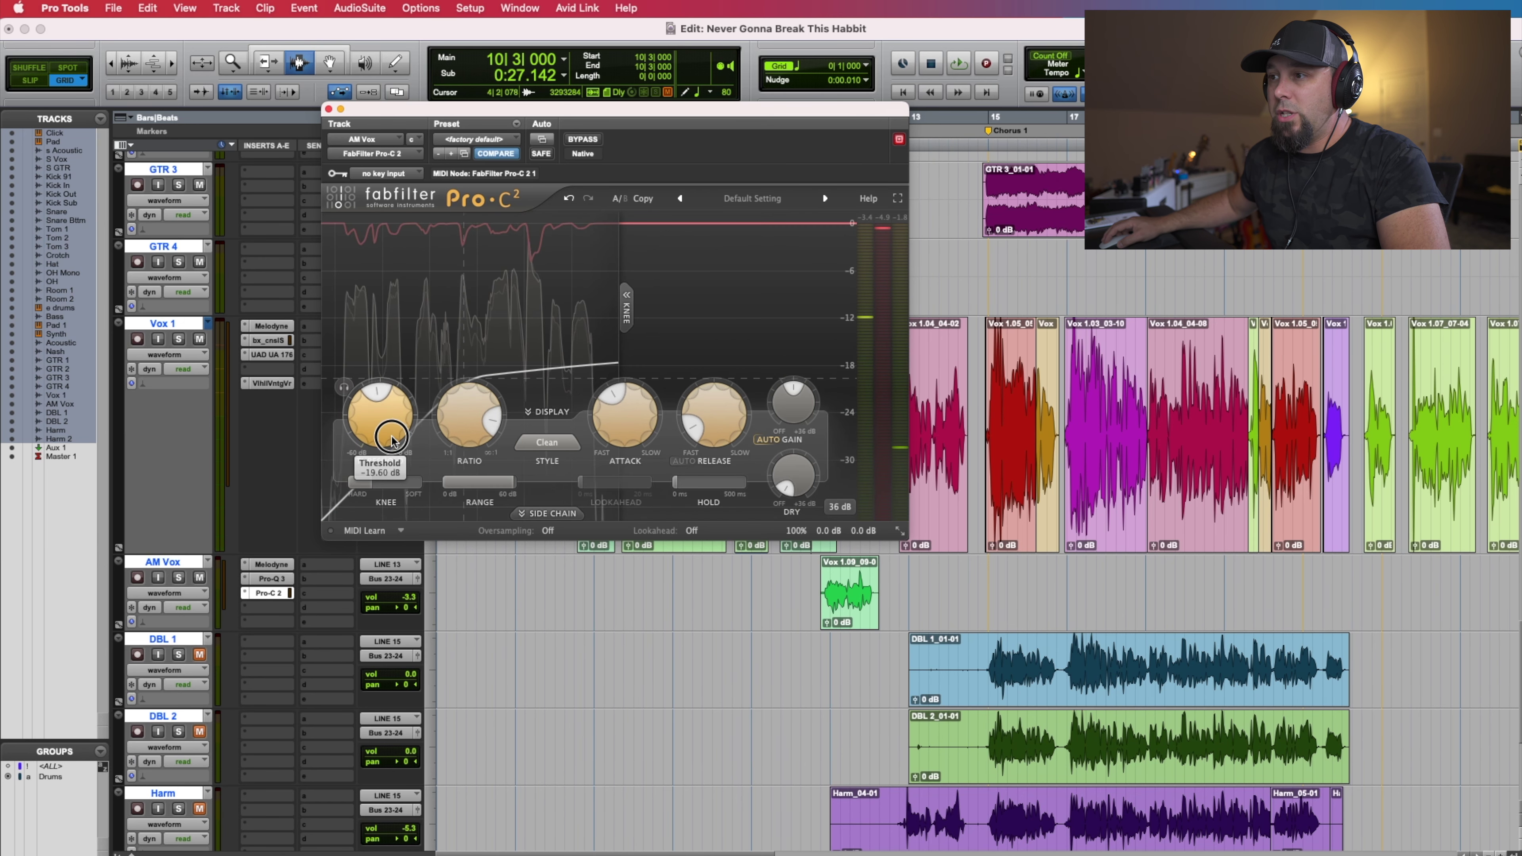
pyautogui.moveTo(400, 477)
pyautogui.press('space')
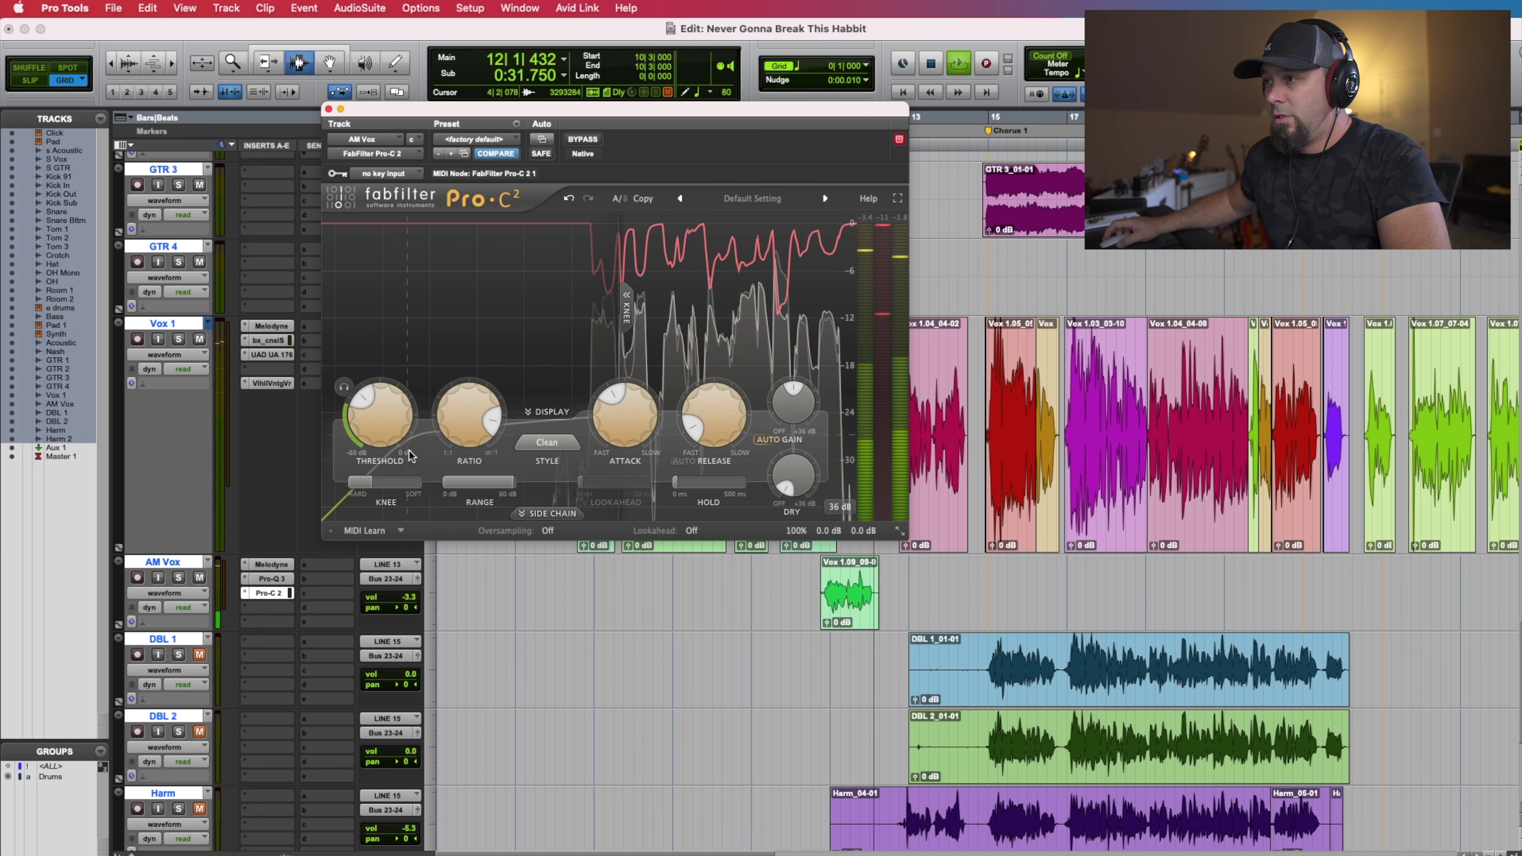
pyautogui.press('space')
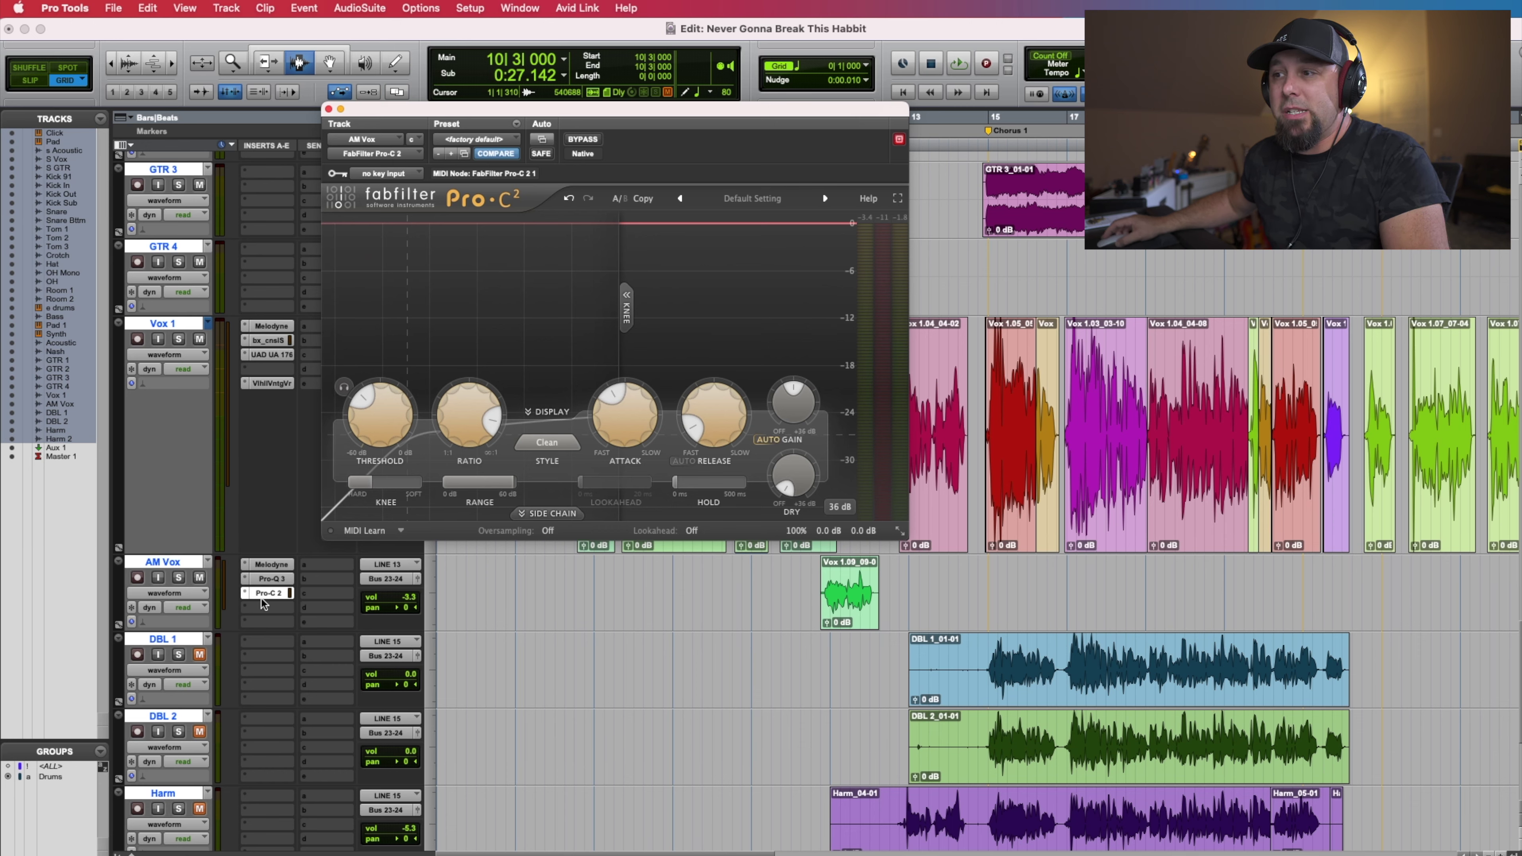
# - Insert the Lo-Fi (mono) harmonic plug-in on AM Vox after the compressor and move its window clear of the track inserts
pyautogui.click(263, 609)
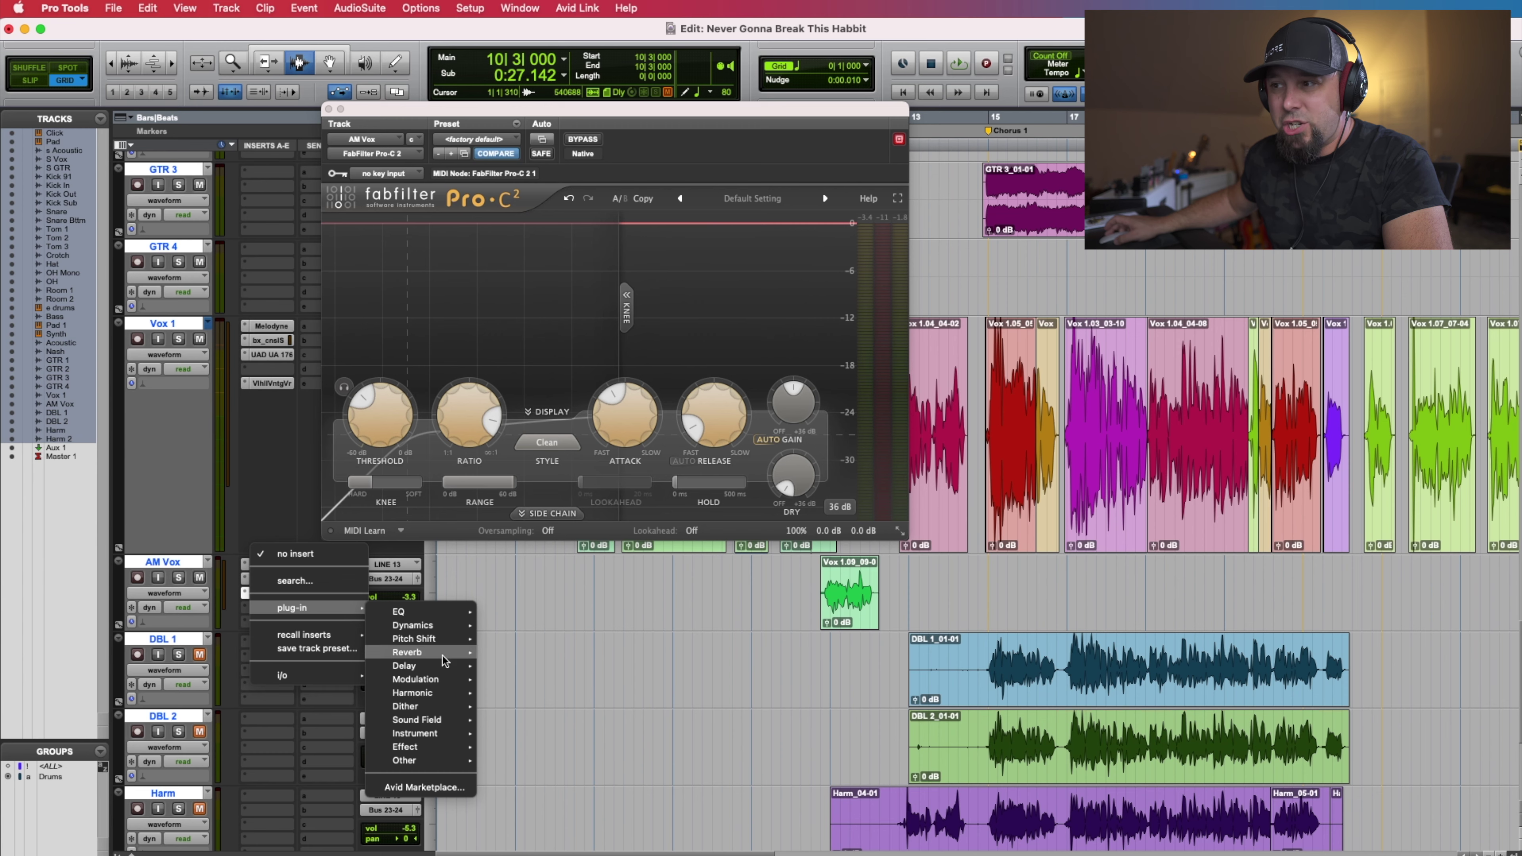
pyautogui.moveTo(451, 695)
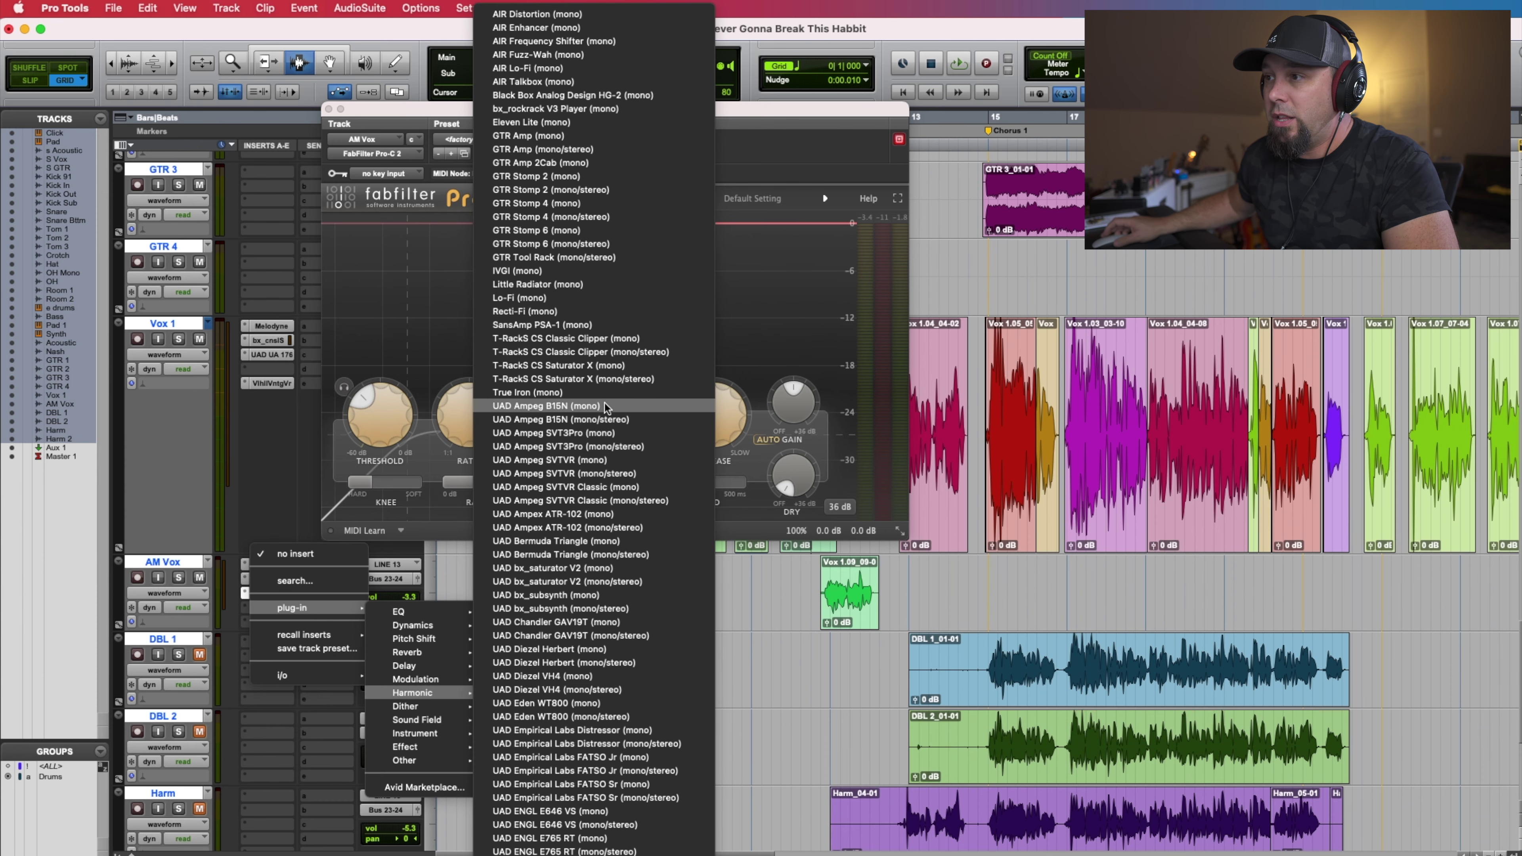
pyautogui.scroll(-10, 594, 454)
pyautogui.scroll(10, 593, 454)
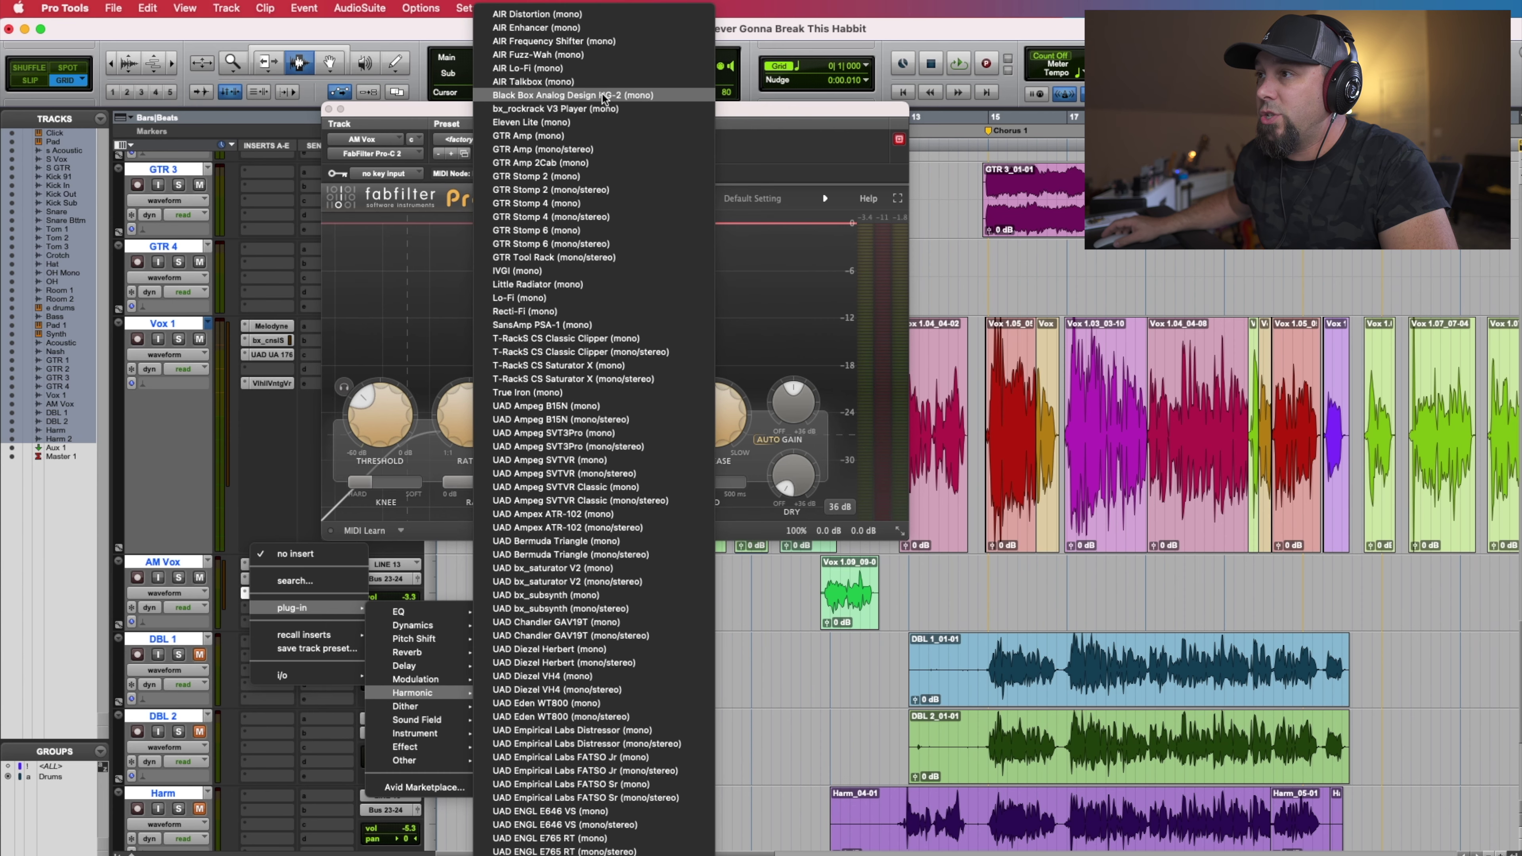
pyautogui.click(641, 298)
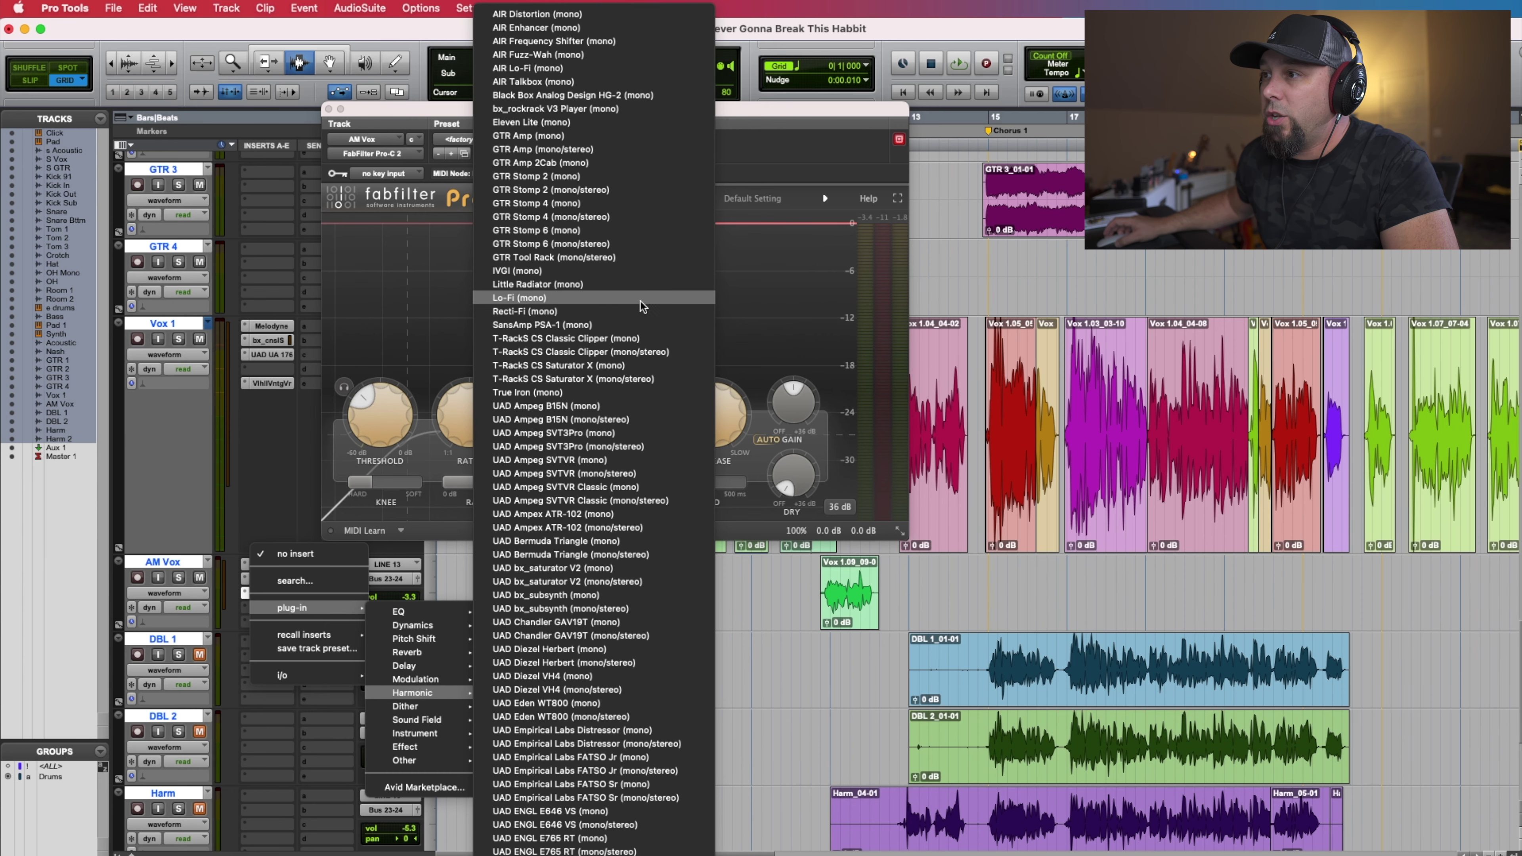
pyautogui.moveTo(538, 102); pyautogui.dragTo(797, 209)
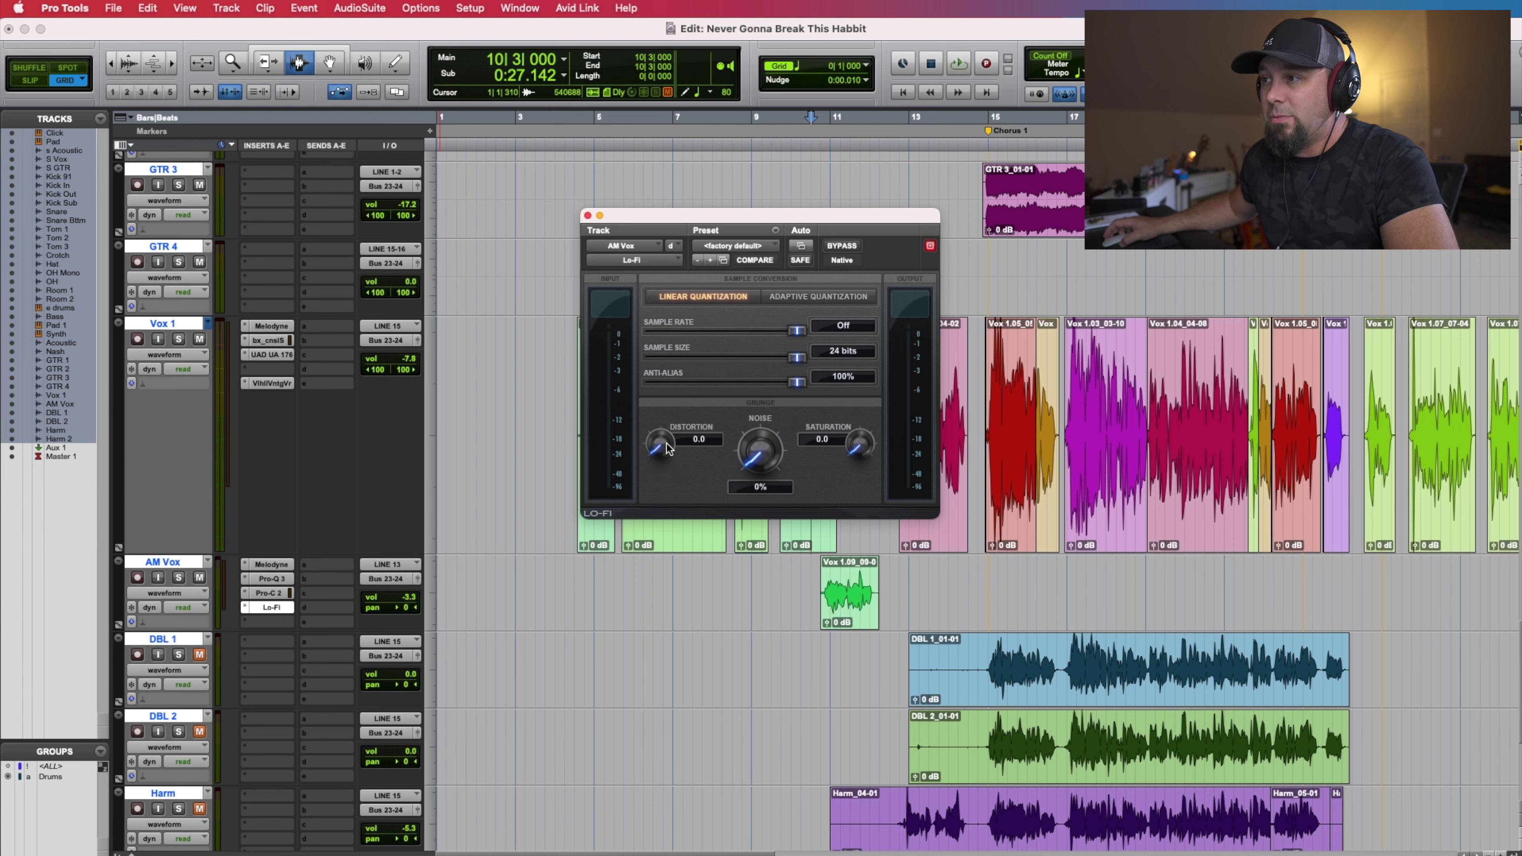
# - Set the Lo-Fi distortion to 1.1 while auditioning the vocal phrase
pyautogui.press('space')
pyautogui.moveTo(664, 445)
pyautogui.mouseDown()
pyautogui.moveTo(669, 420)
pyautogui.moveTo(659, 449)
pyautogui.mouseUp()
pyautogui.press('space')
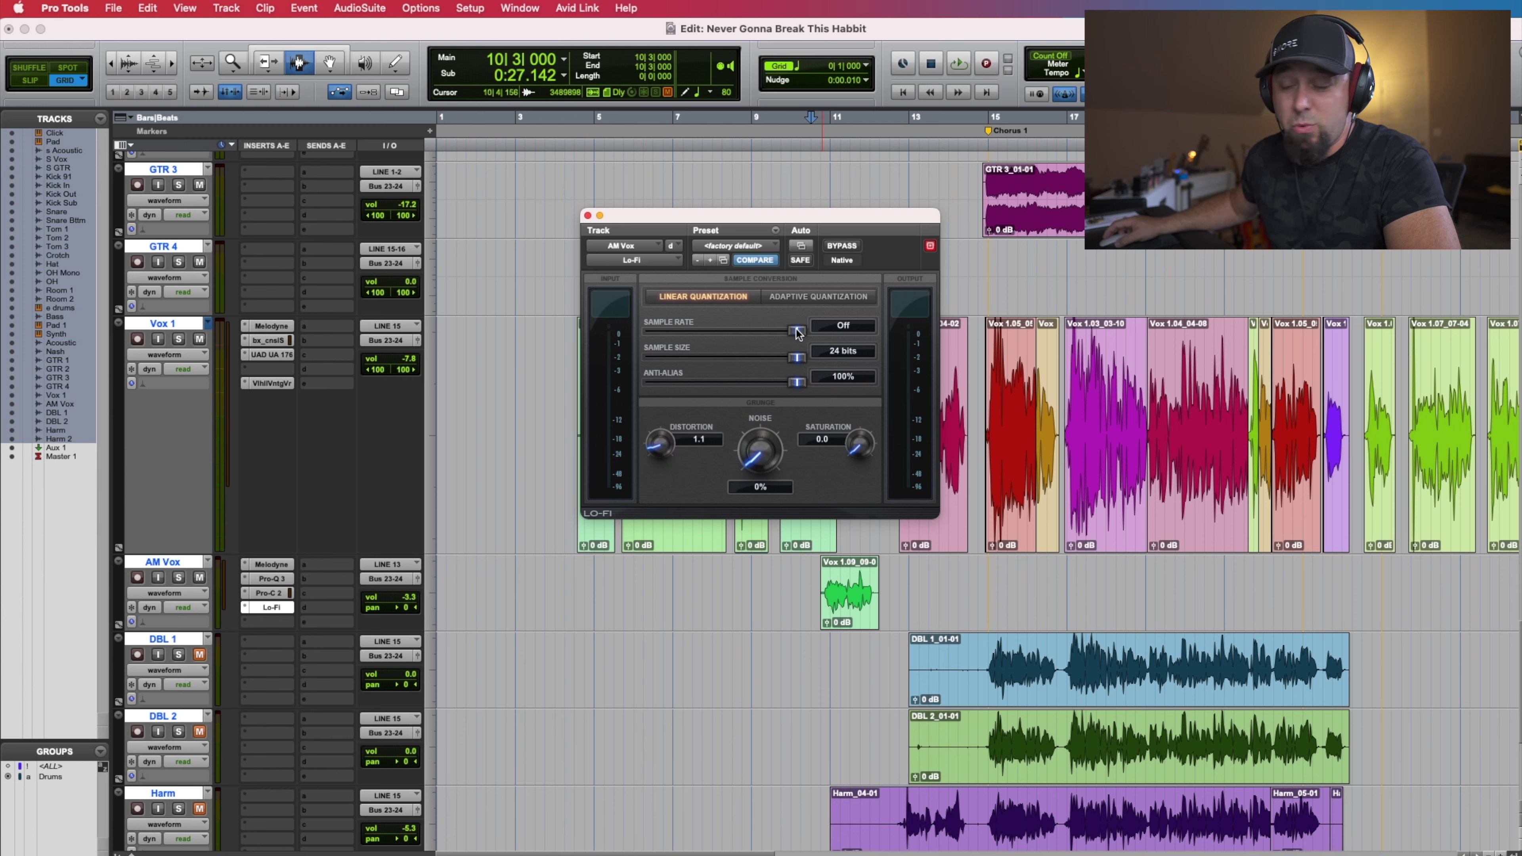
# - Reduce the Lo-Fi sample rate to 36000 Hertz while auditioning the vocal phrase
pyautogui.press('space')
pyautogui.moveTo(797, 333); pyautogui.dragTo(794, 334)
pyautogui.press('space')
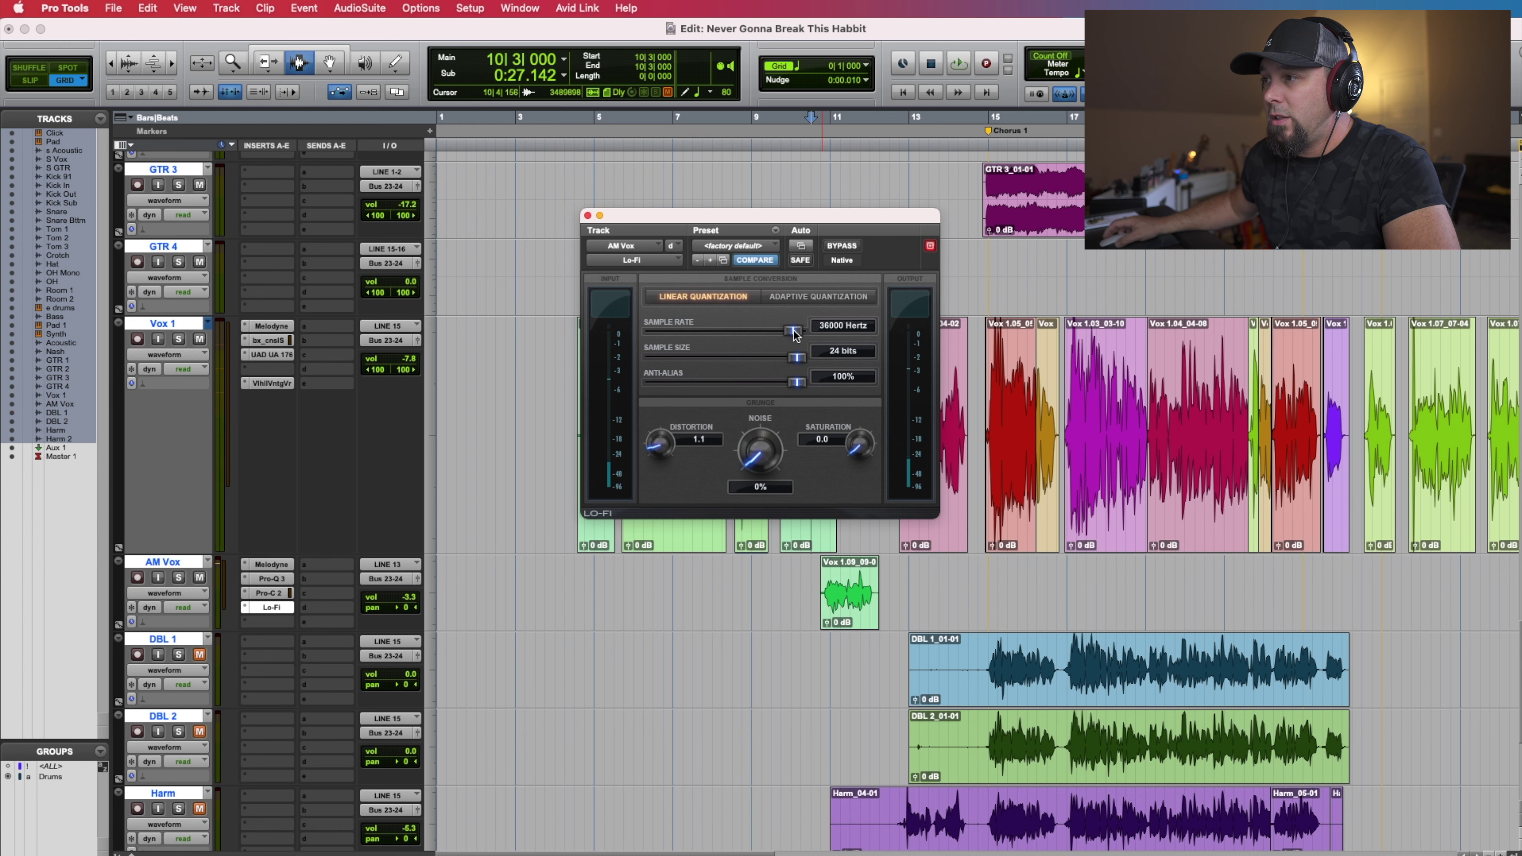
# - Audition AM Vox with gentler Pro-Q 3 slopes, setting the low cut to 12 dB/oct and the high cut to 18 dB/oct
pyautogui.click(272, 578)
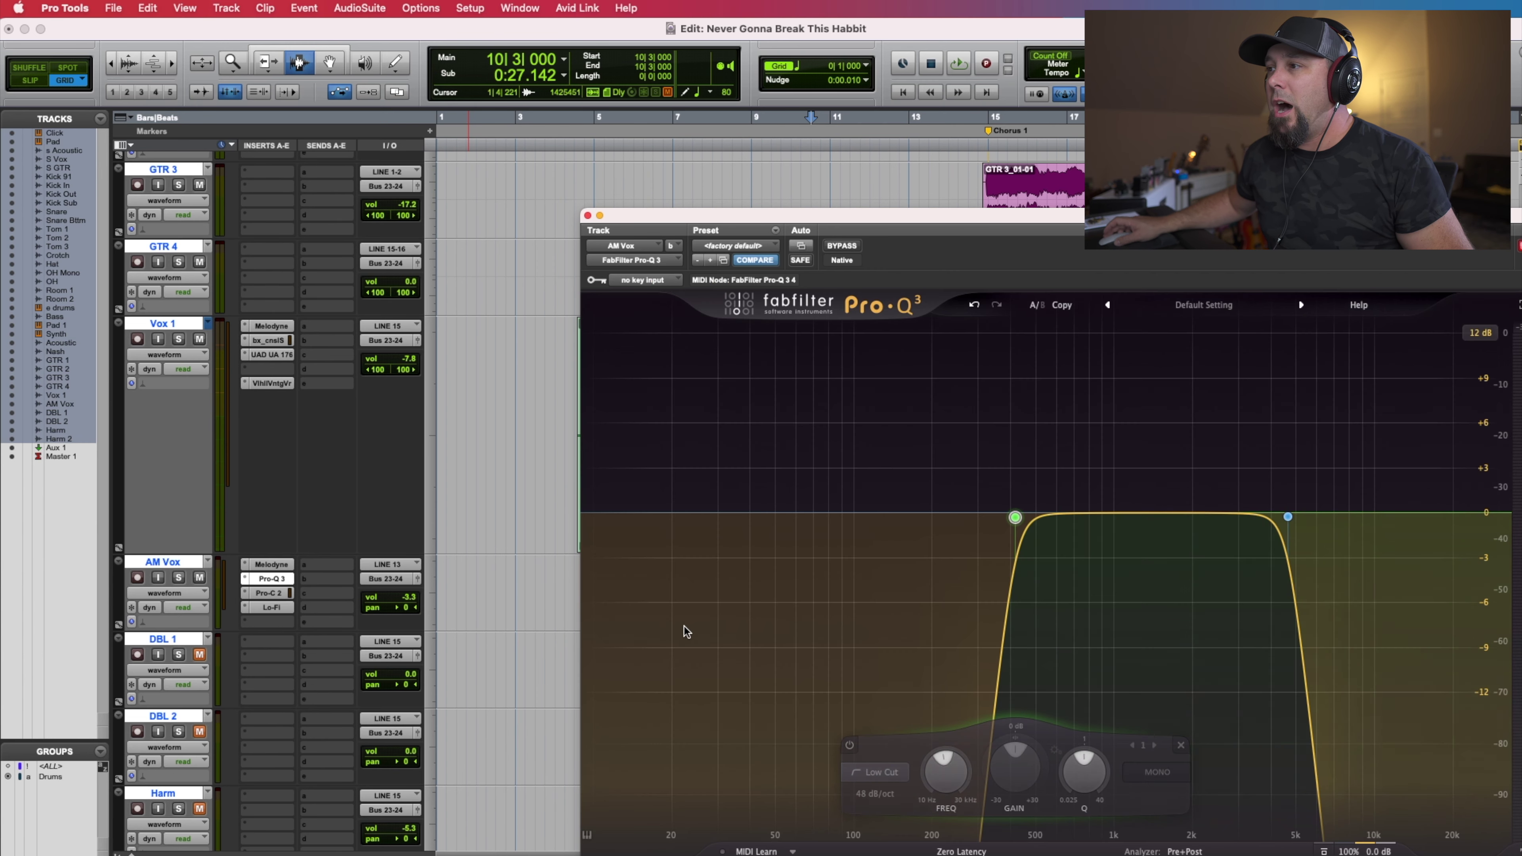
pyautogui.moveTo(969, 215); pyautogui.dragTo(700, 110)
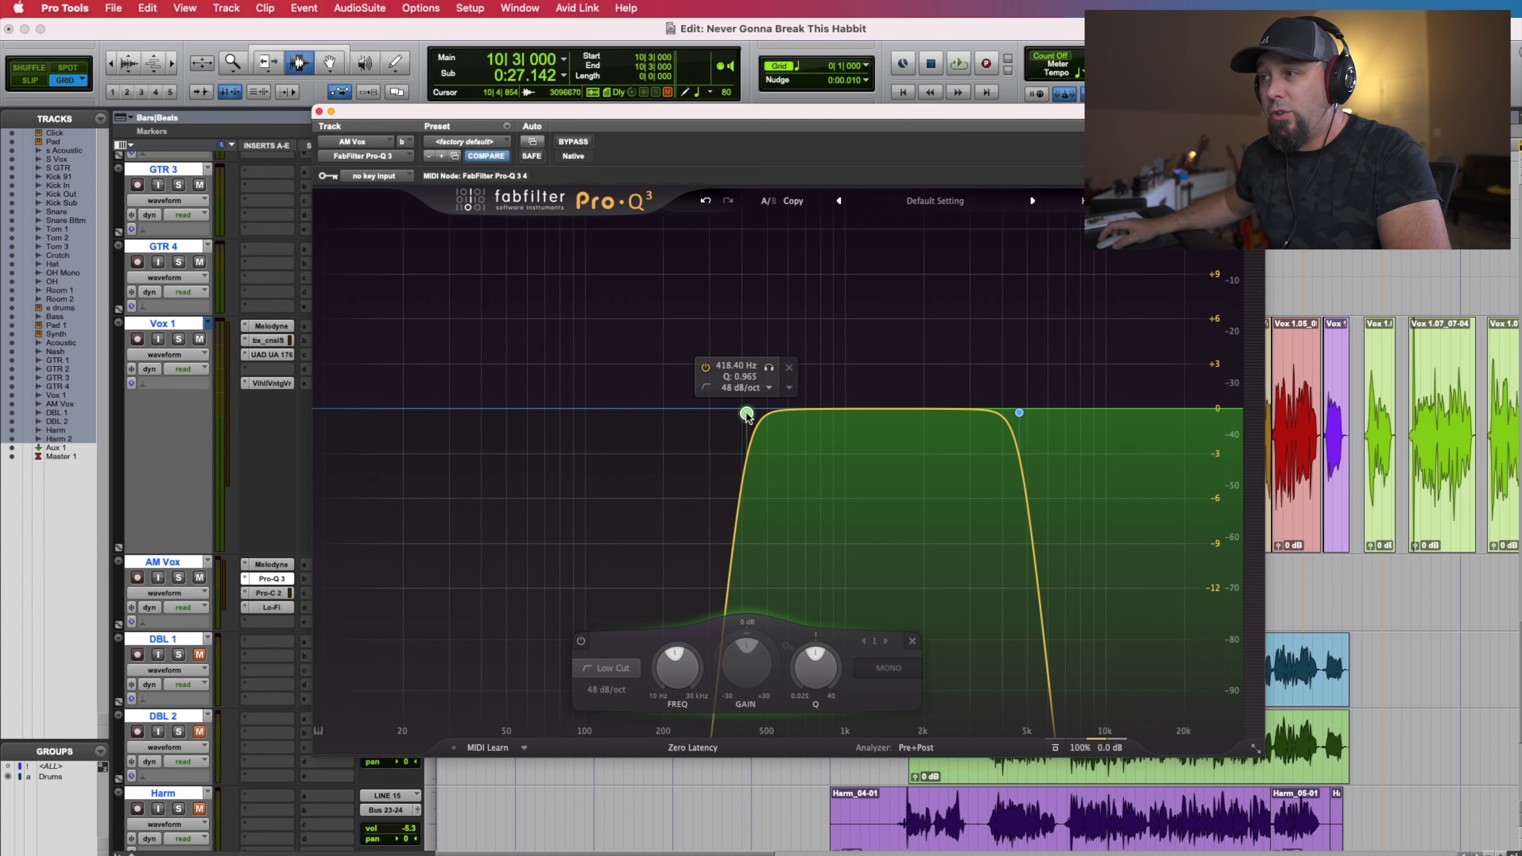
pyautogui.press('space')
pyautogui.scroll(-5, 747, 415)
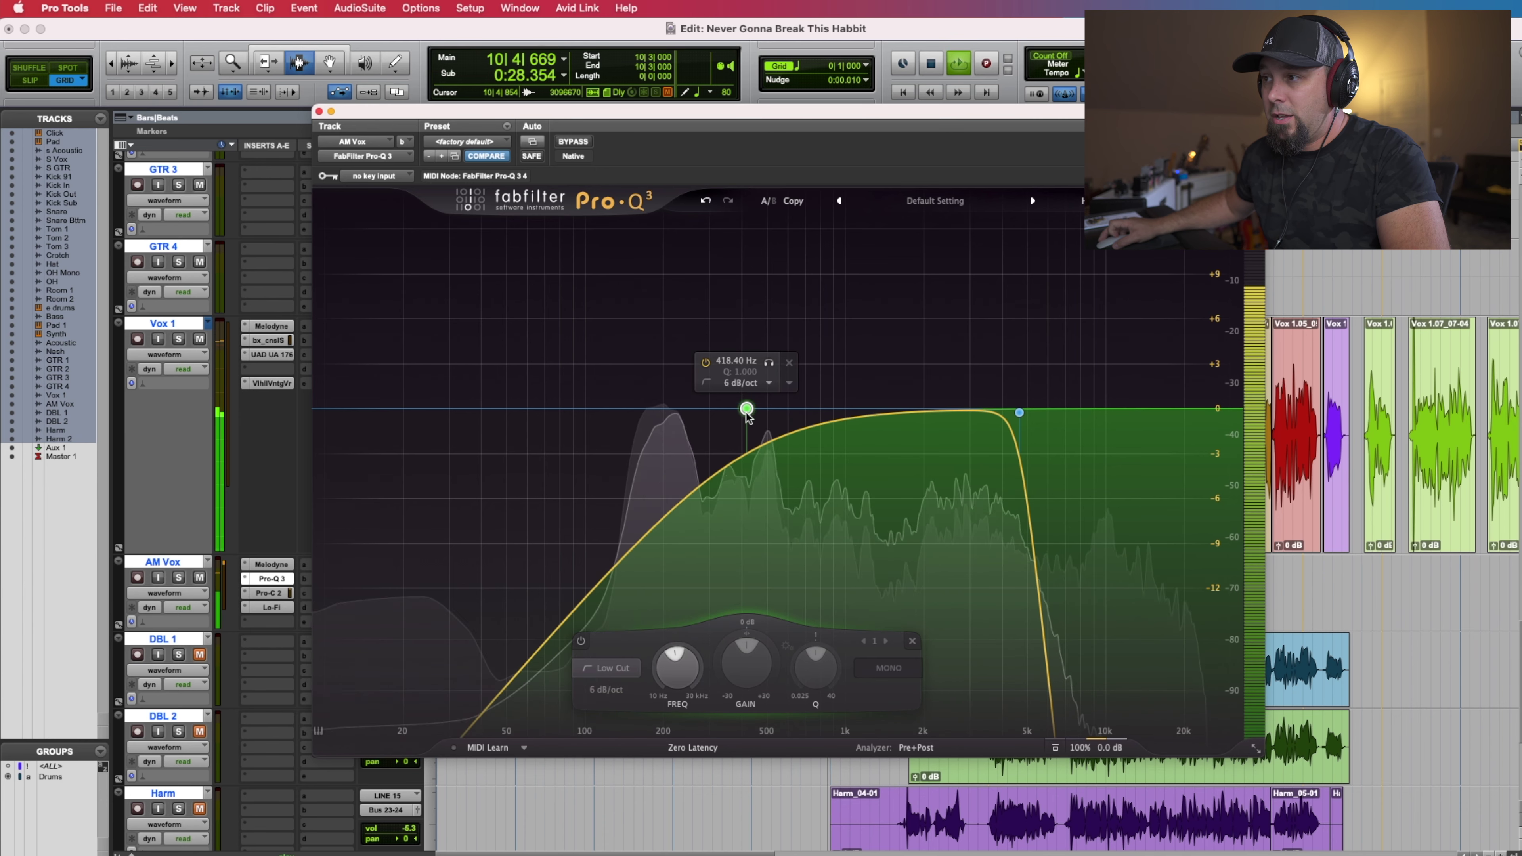
pyautogui.scroll(-4, 1020, 416)
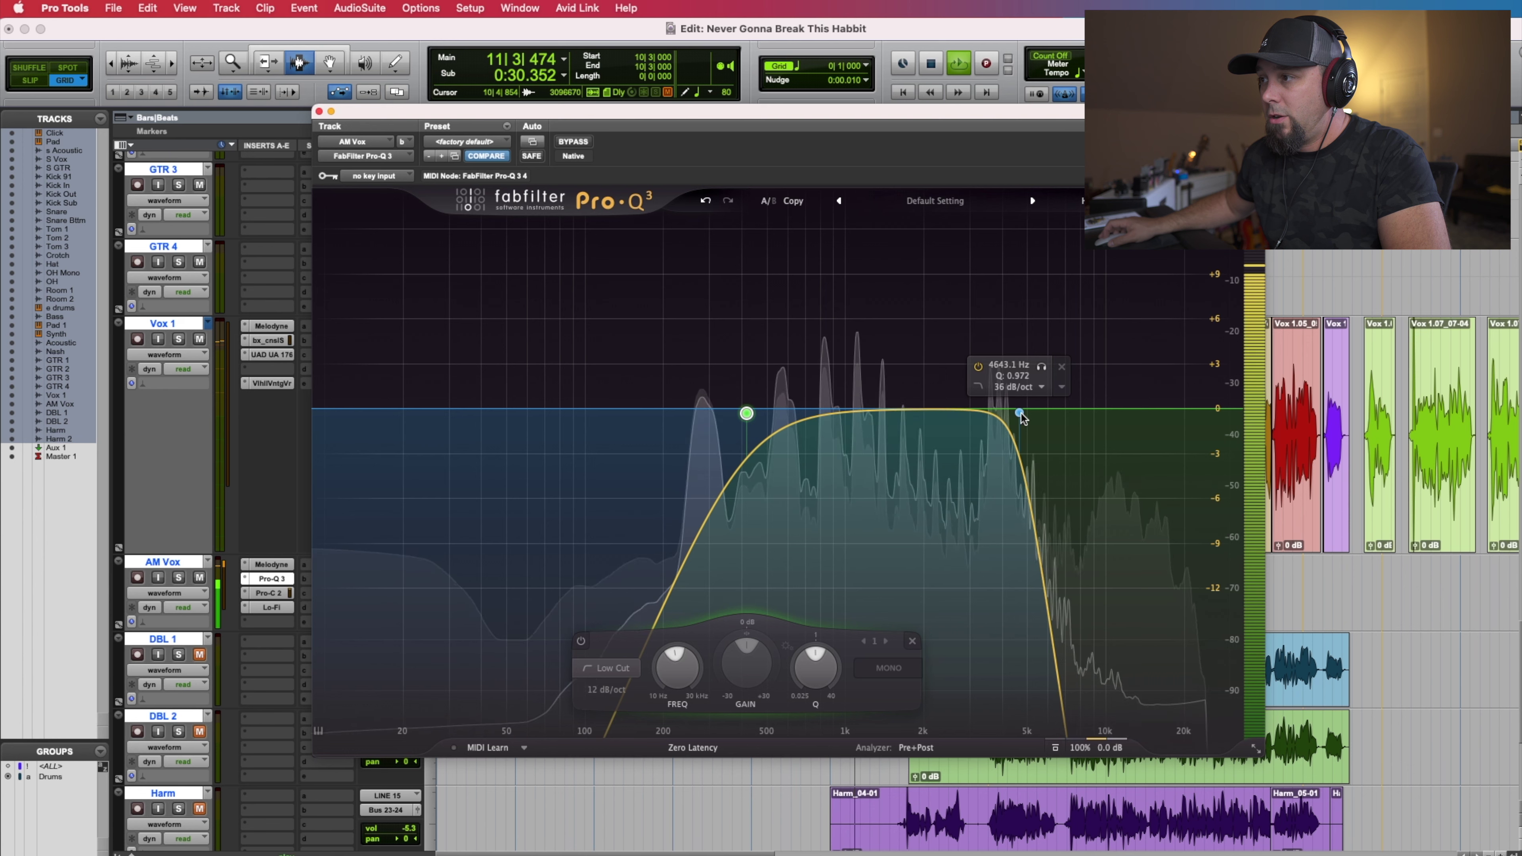
pyautogui.press('space')
pyautogui.press('space')
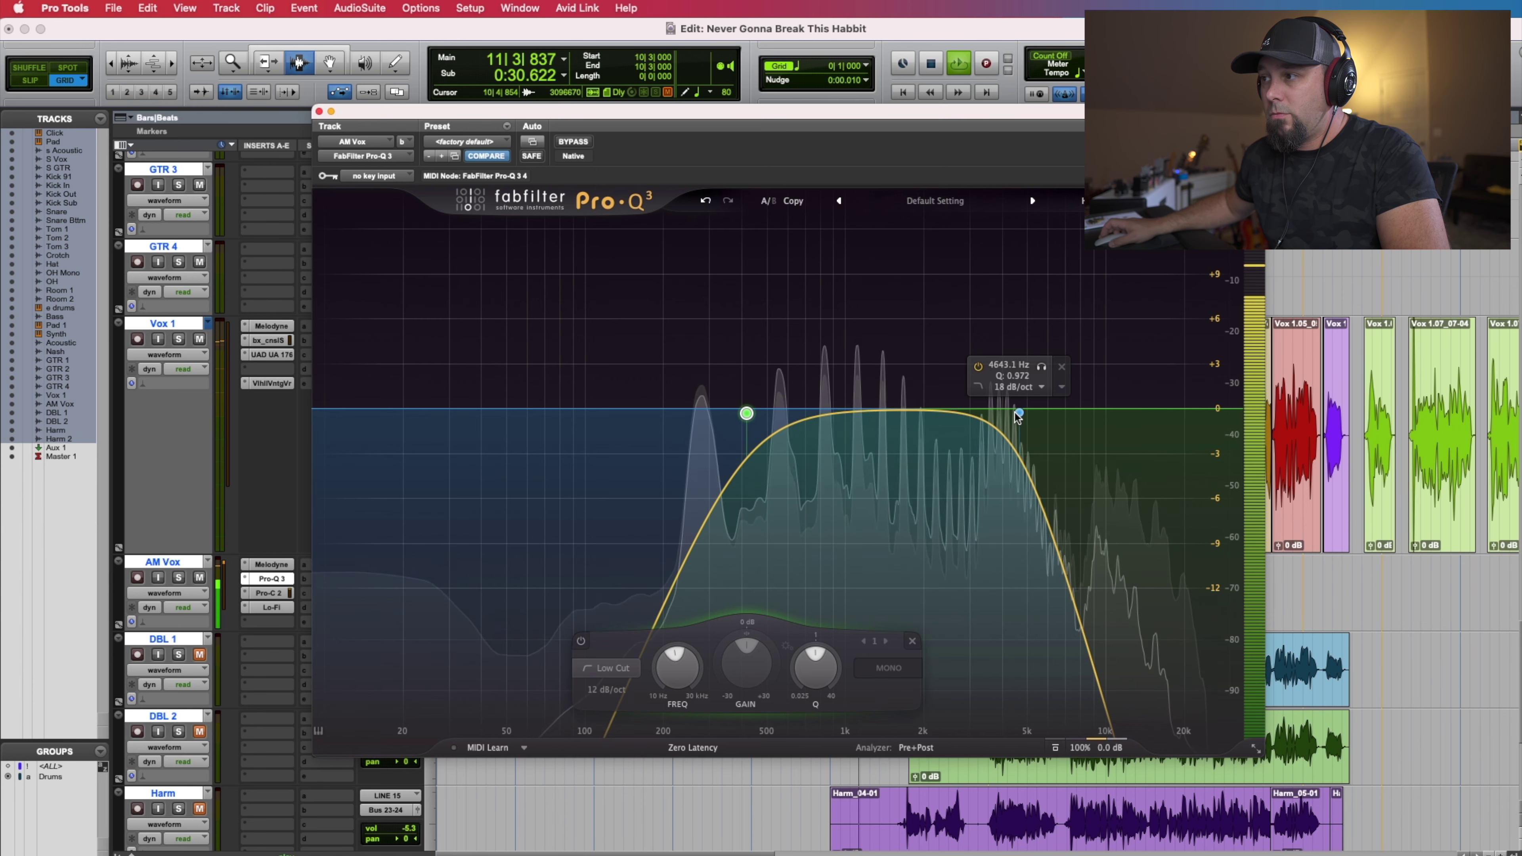
pyautogui.press('space')
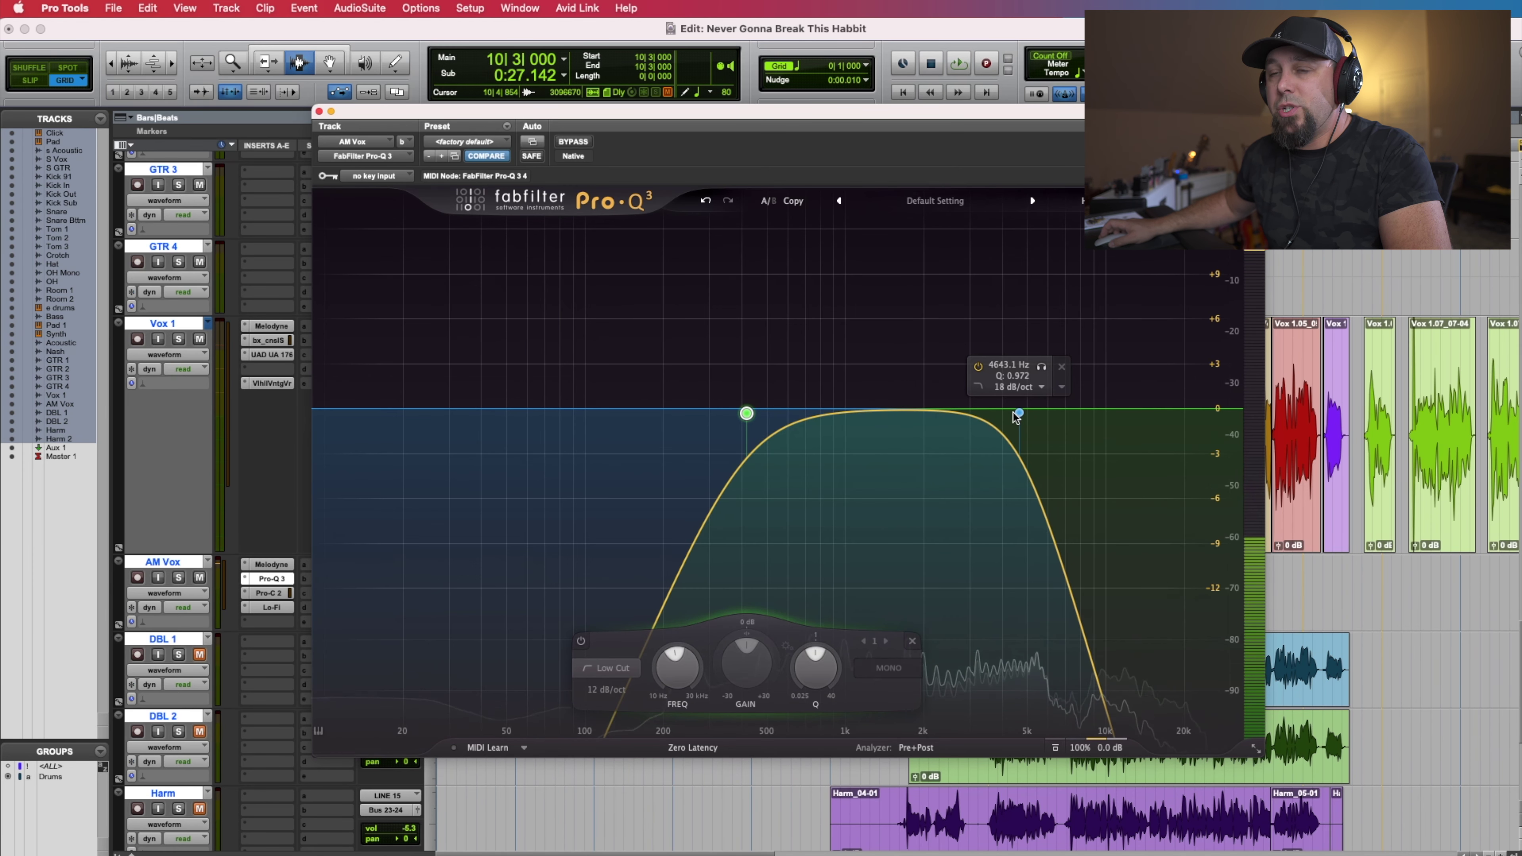
# - Steepen the Pro-Q 3 high cut again and set the low cut slope to 48 dB/oct for a tightly band-limited vocal
pyautogui.scroll(4, 1019, 416)
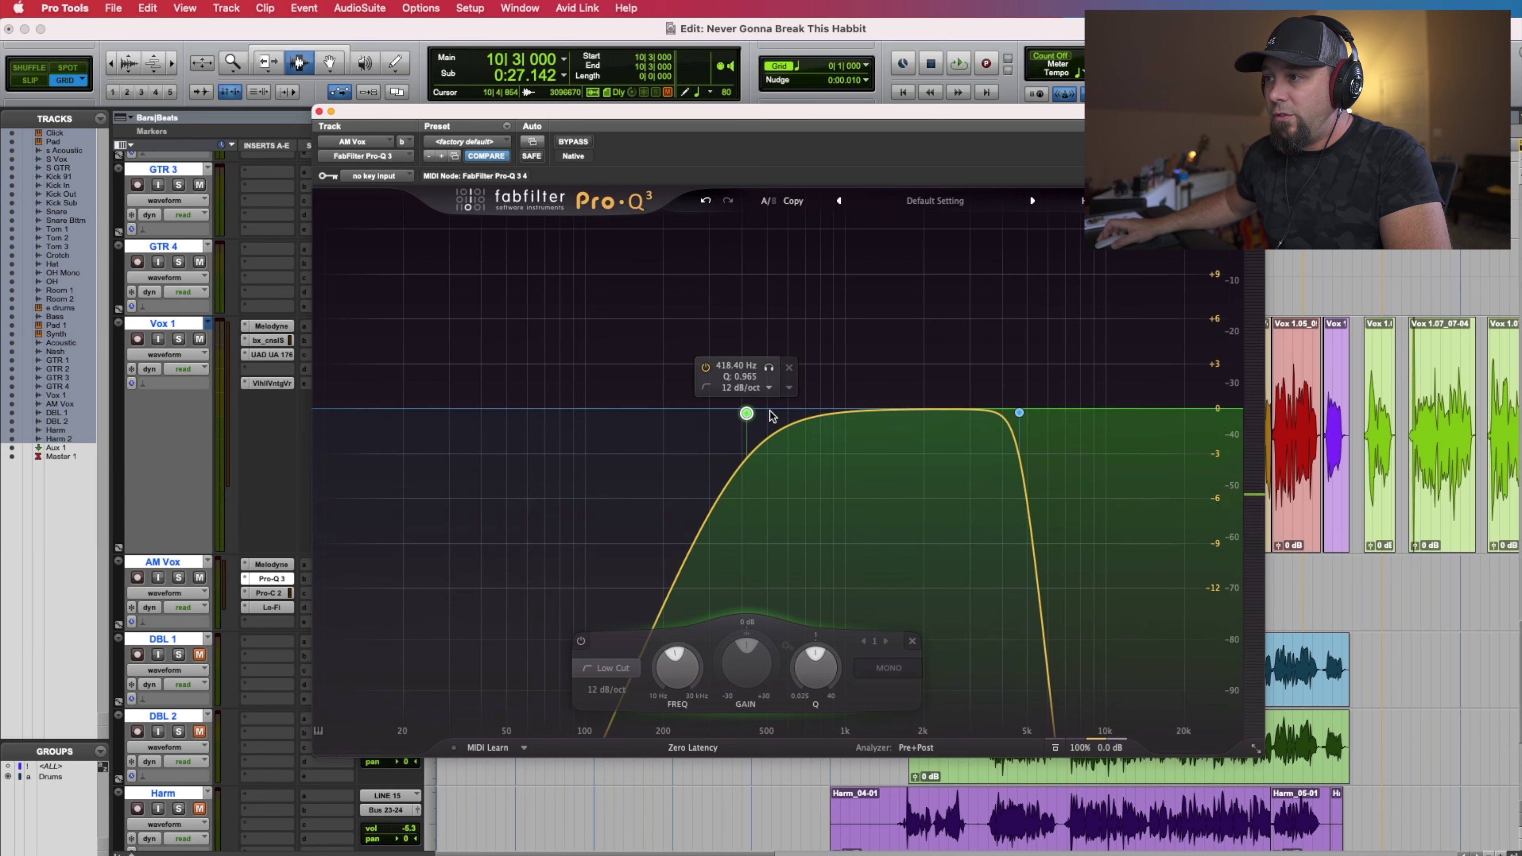
pyautogui.scroll(4, 744, 415)
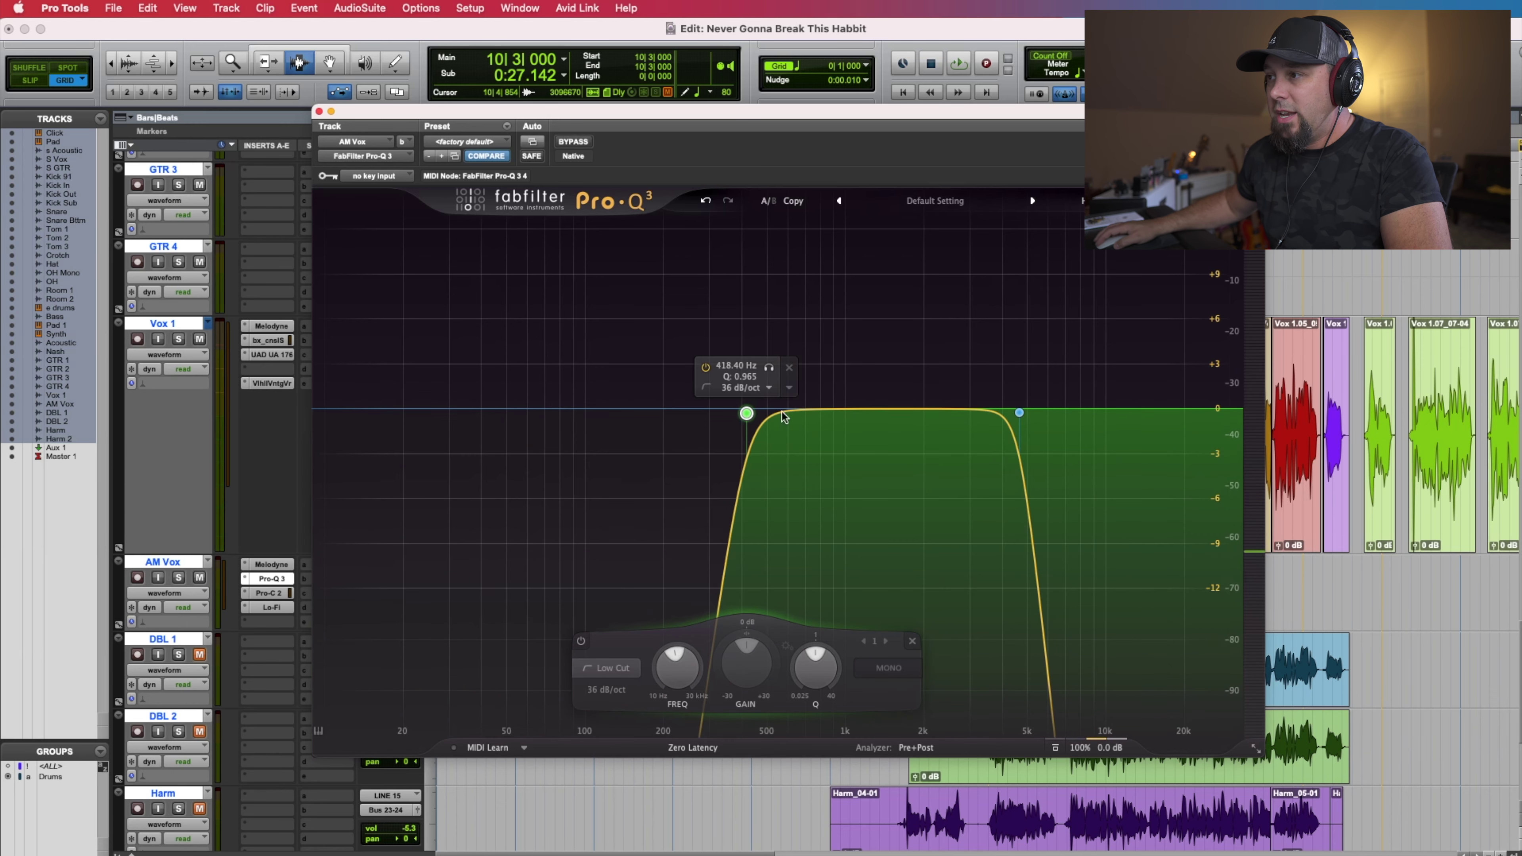
pyautogui.scroll(1, 1021, 420)
pyautogui.scroll(1, 747, 414)
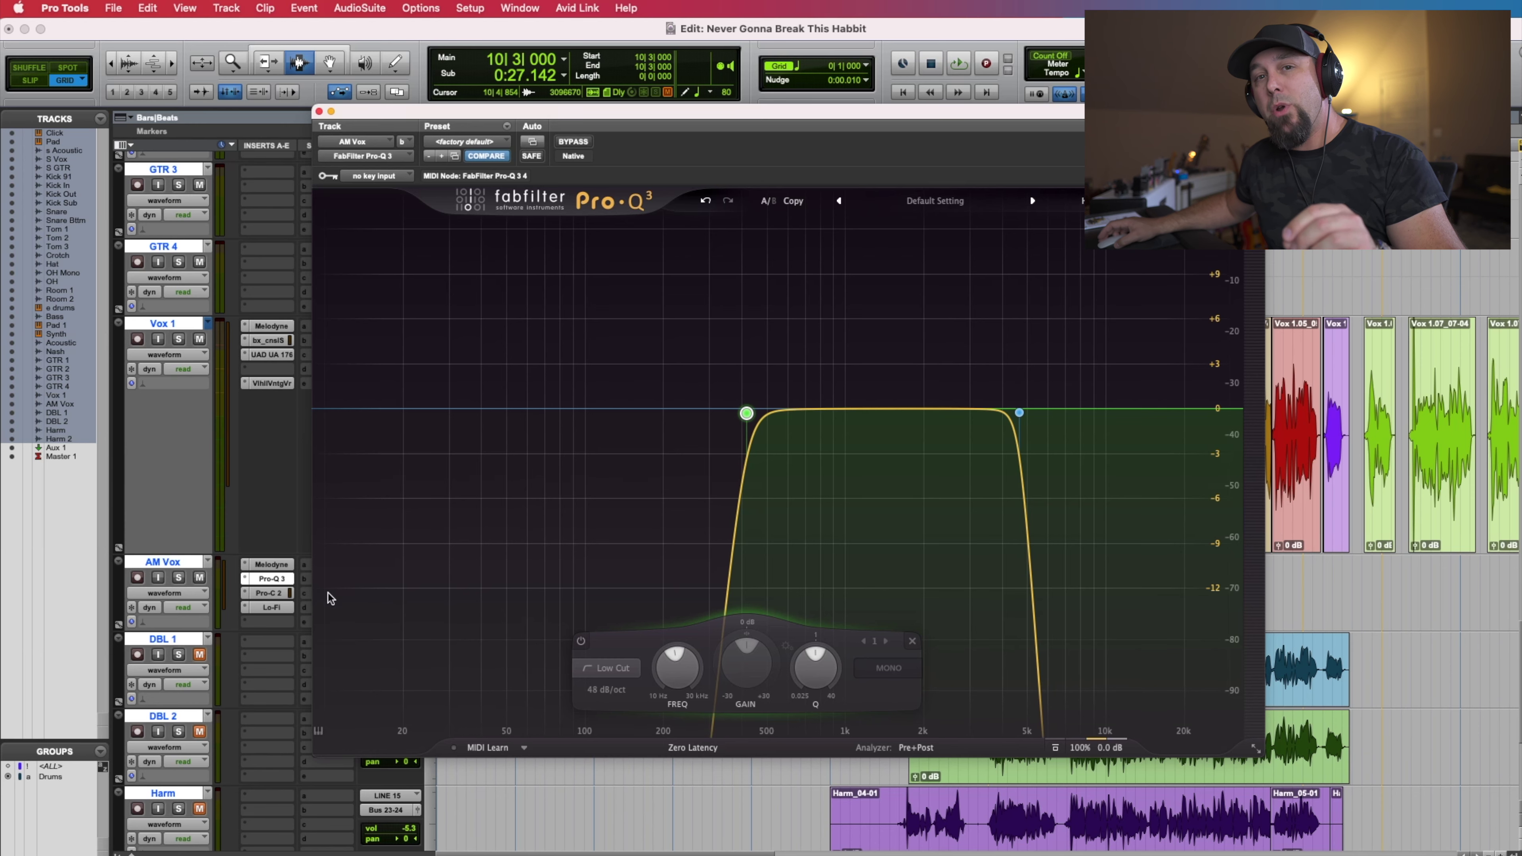
# - Insert the ValhallaDelay plug-in on AM Vox in the free slot after Lo-Fi
pyautogui.click(262, 621)
pyautogui.moveTo(261, 622)
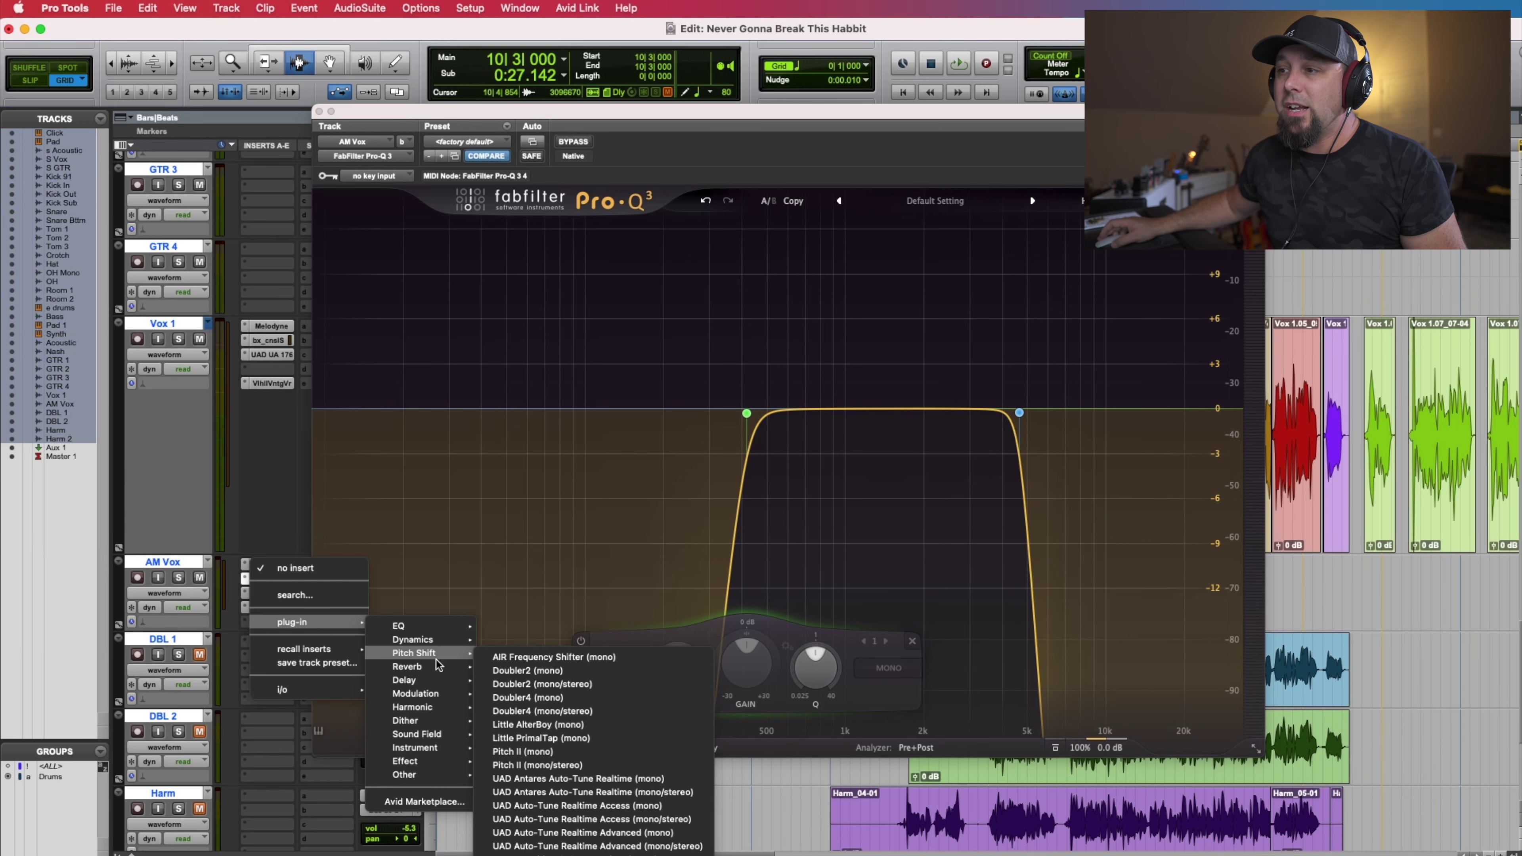
pyautogui.moveTo(422, 681)
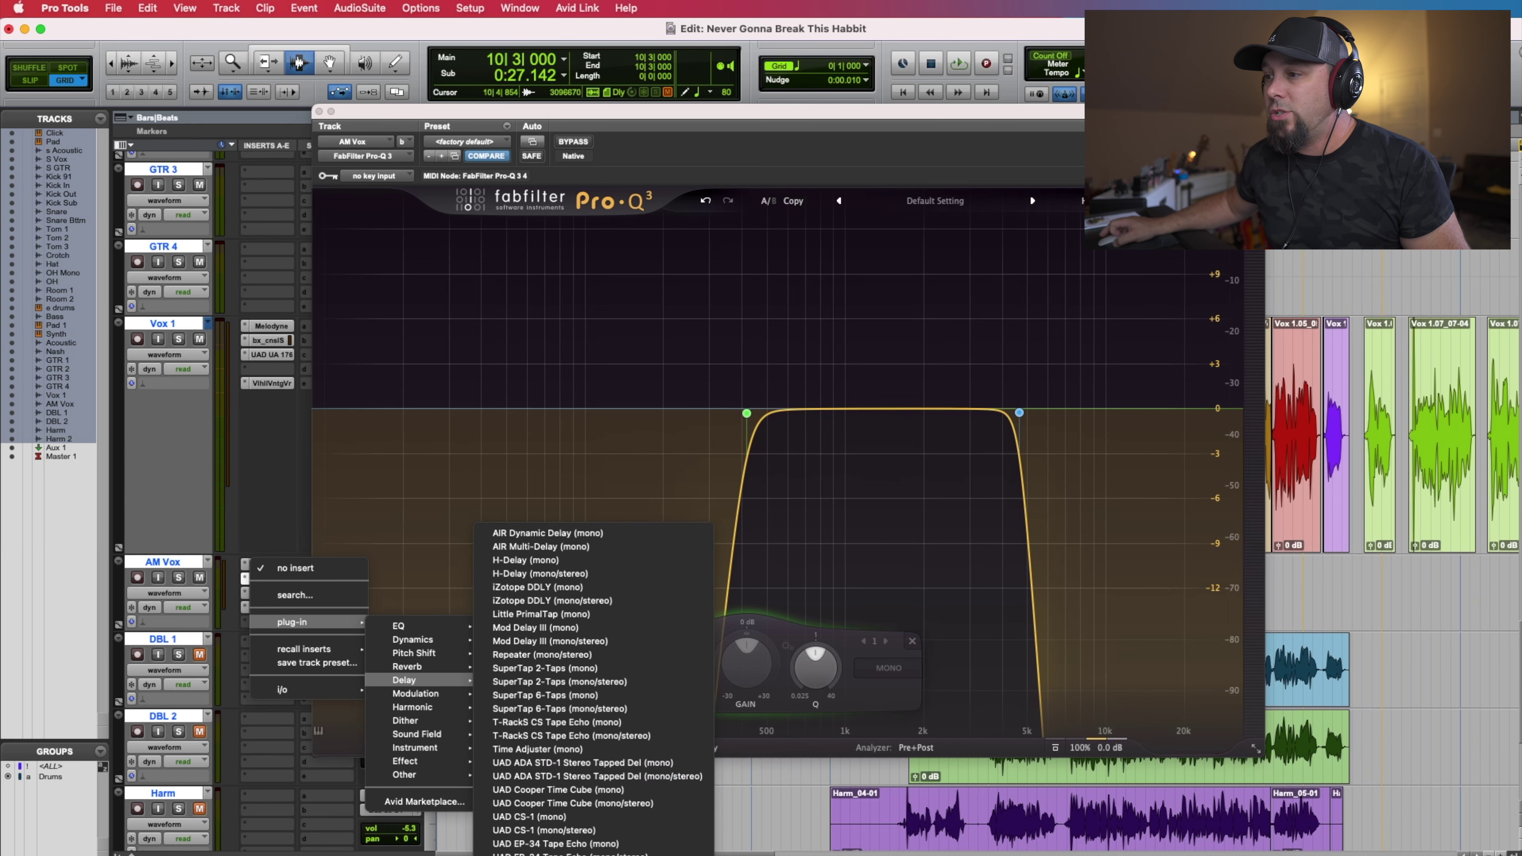
pyautogui.click(539, 848)
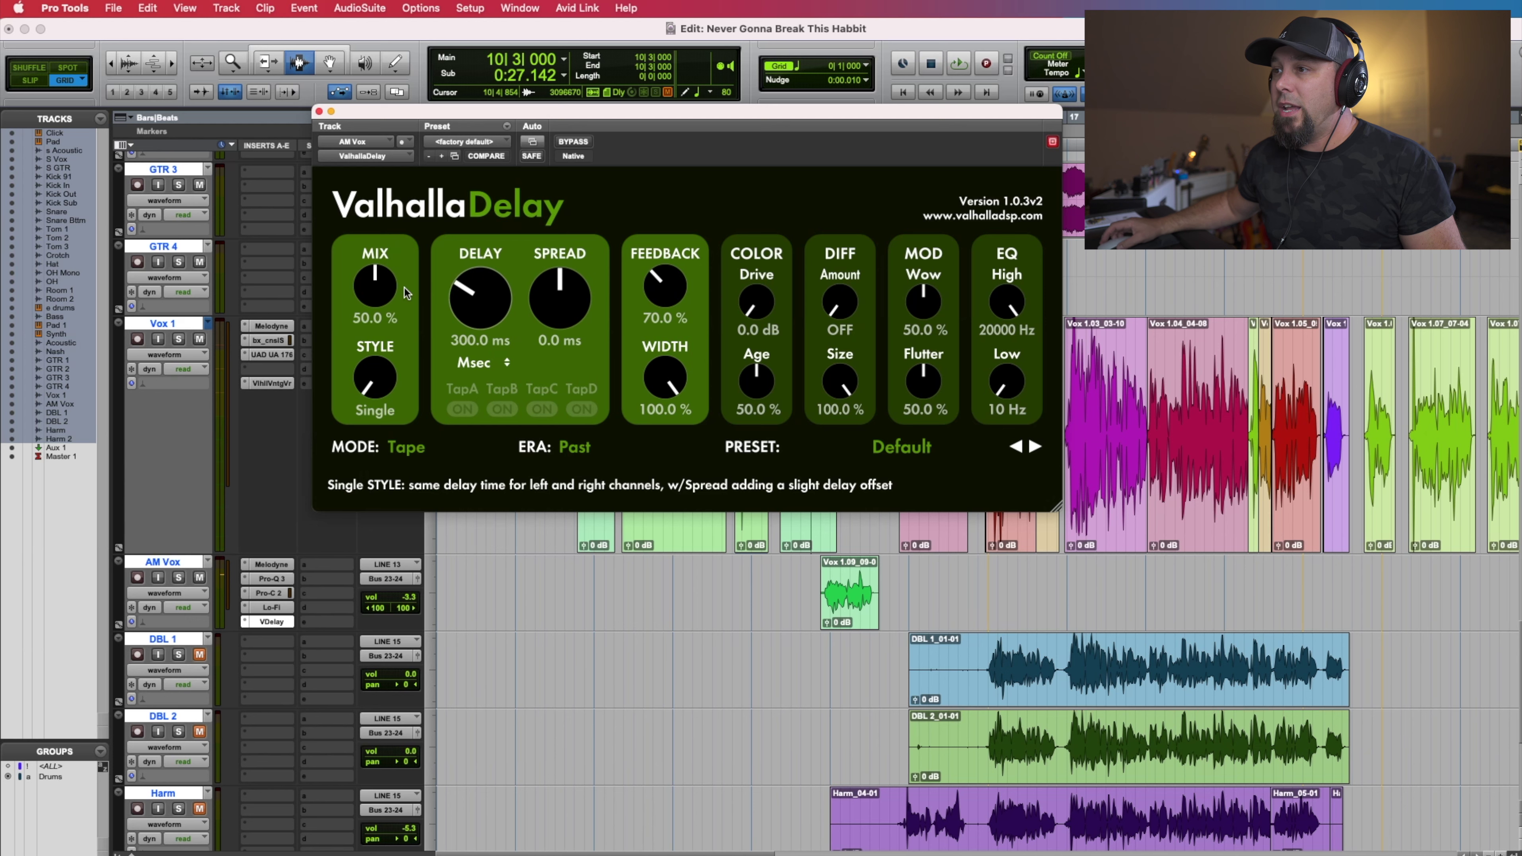
# - Set ValhallaDelay to a 25.8% mix, 85 ms delay and 2.7 ms spread, with EQ High at 4140 Hz and Low at 270 Hz
pyautogui.moveTo(406, 292); pyautogui.dragTo(484, 355)
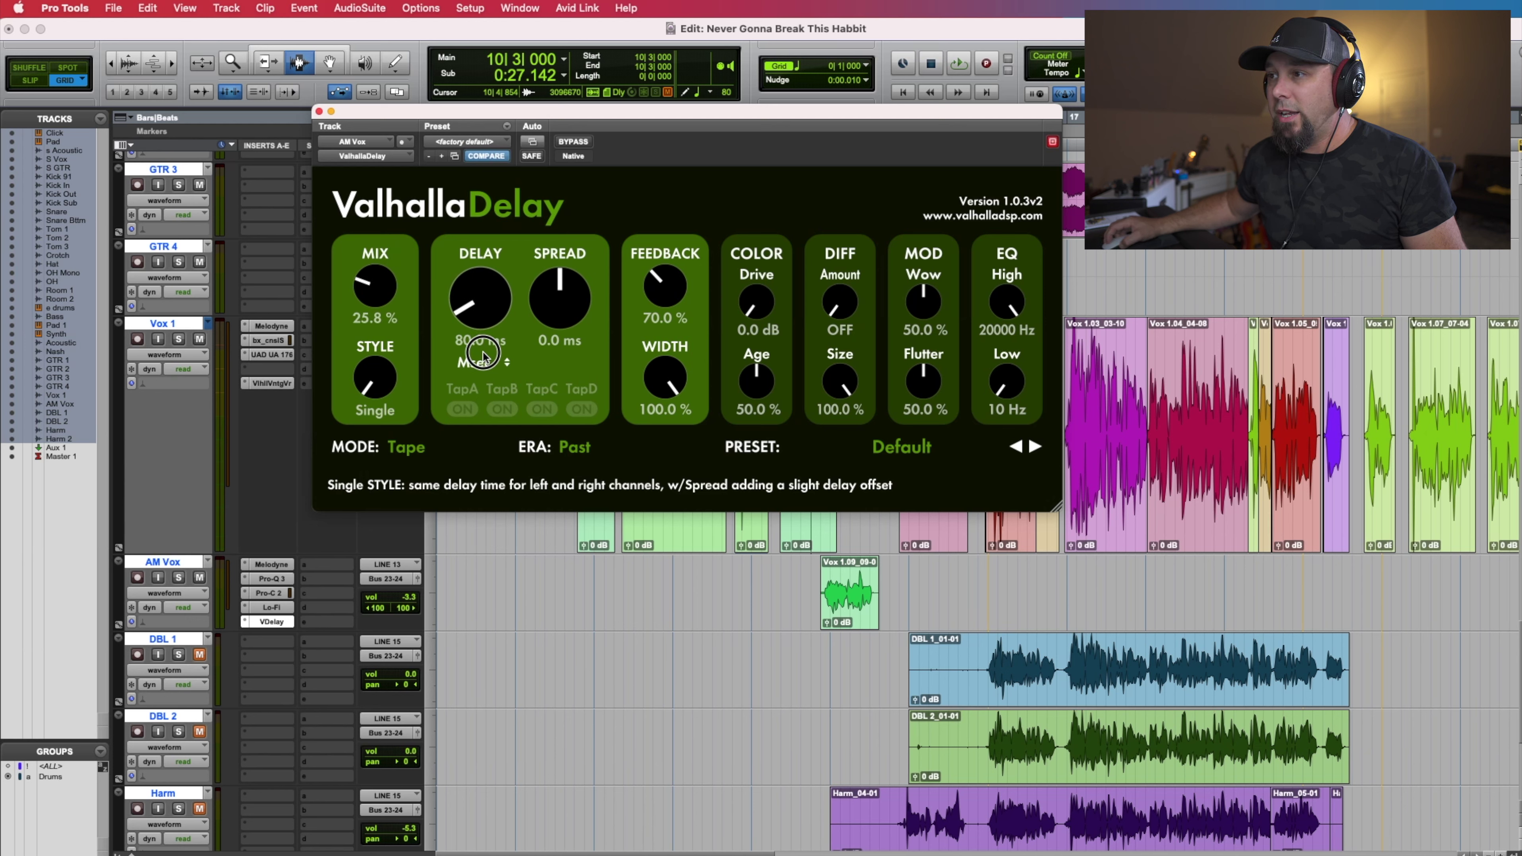
pyautogui.moveTo(560, 305); pyautogui.dragTo(563, 293)
pyautogui.moveTo(1006, 303); pyautogui.dragTo(1004, 451)
pyautogui.moveTo(1009, 302); pyautogui.dragTo(1010, 307)
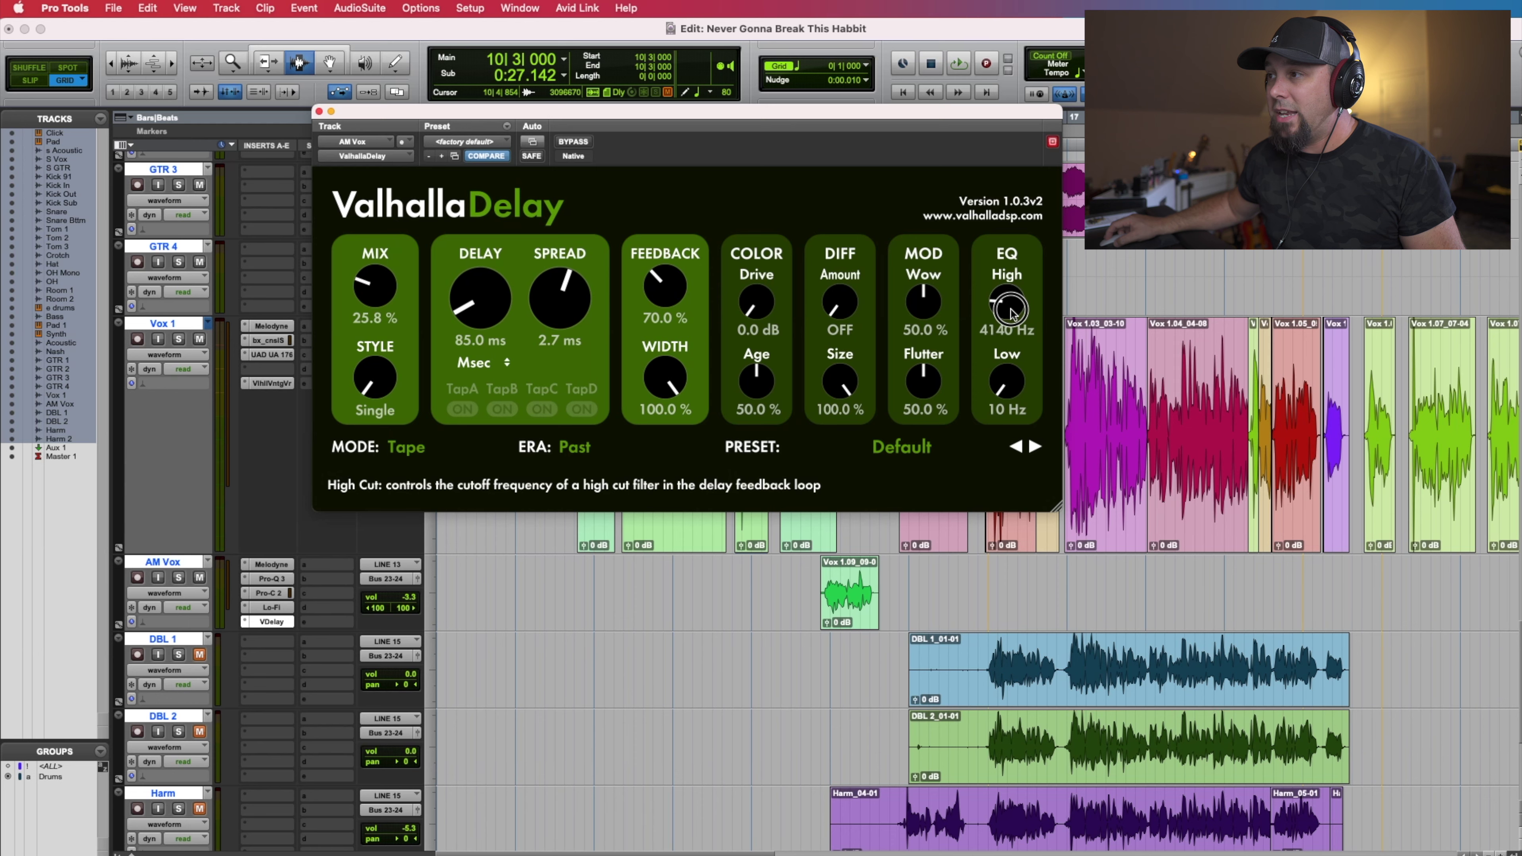
pyautogui.moveTo(1007, 389); pyautogui.dragTo(1010, 359)
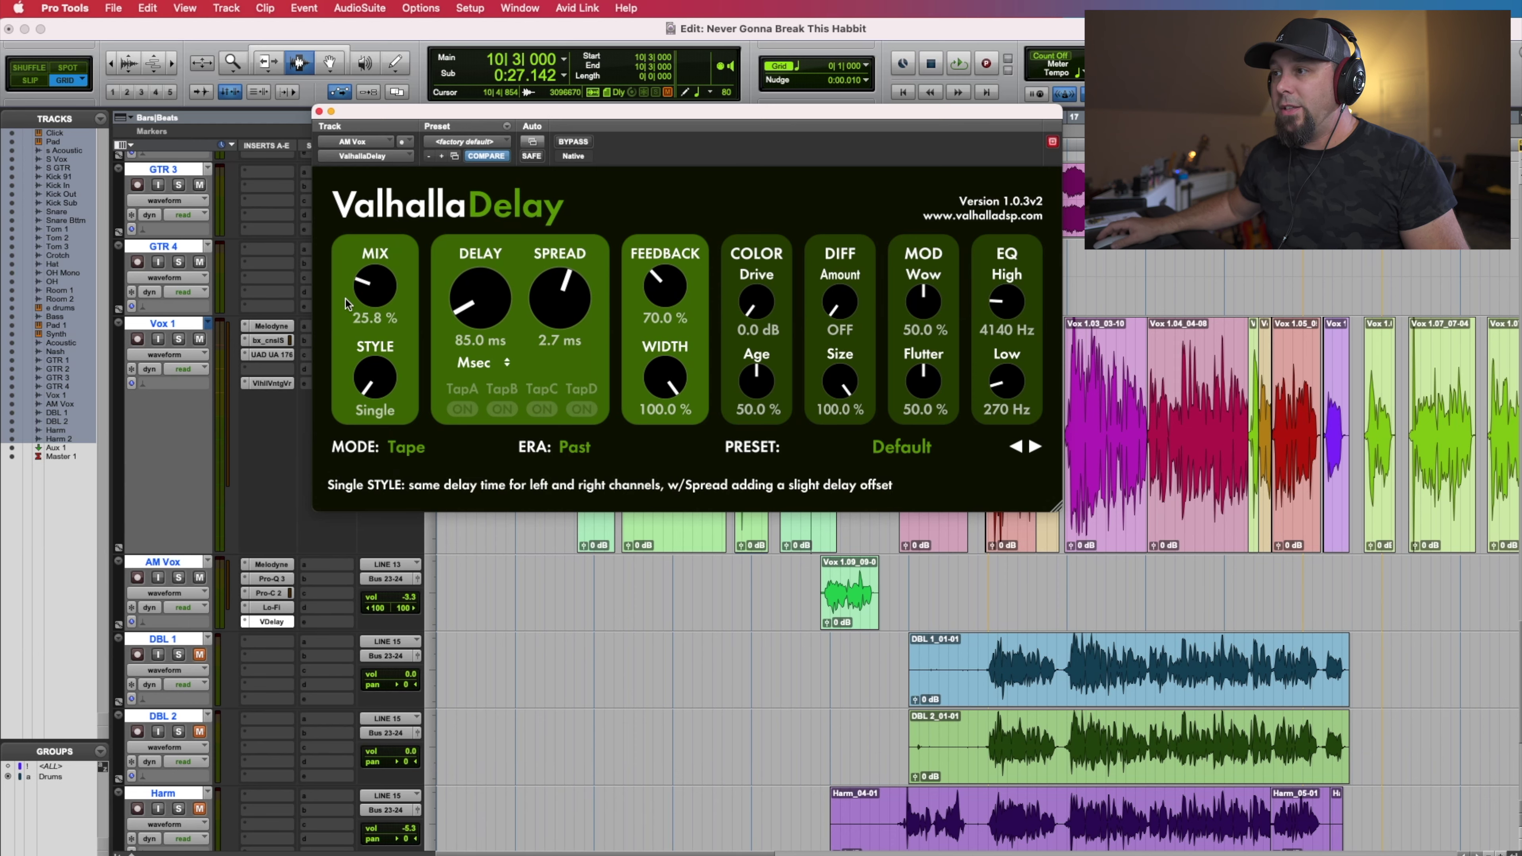
# - Raise the ValhallaDelay feedback to 98.4% and audition the vocal phrase before and after the change
pyautogui.press('space')
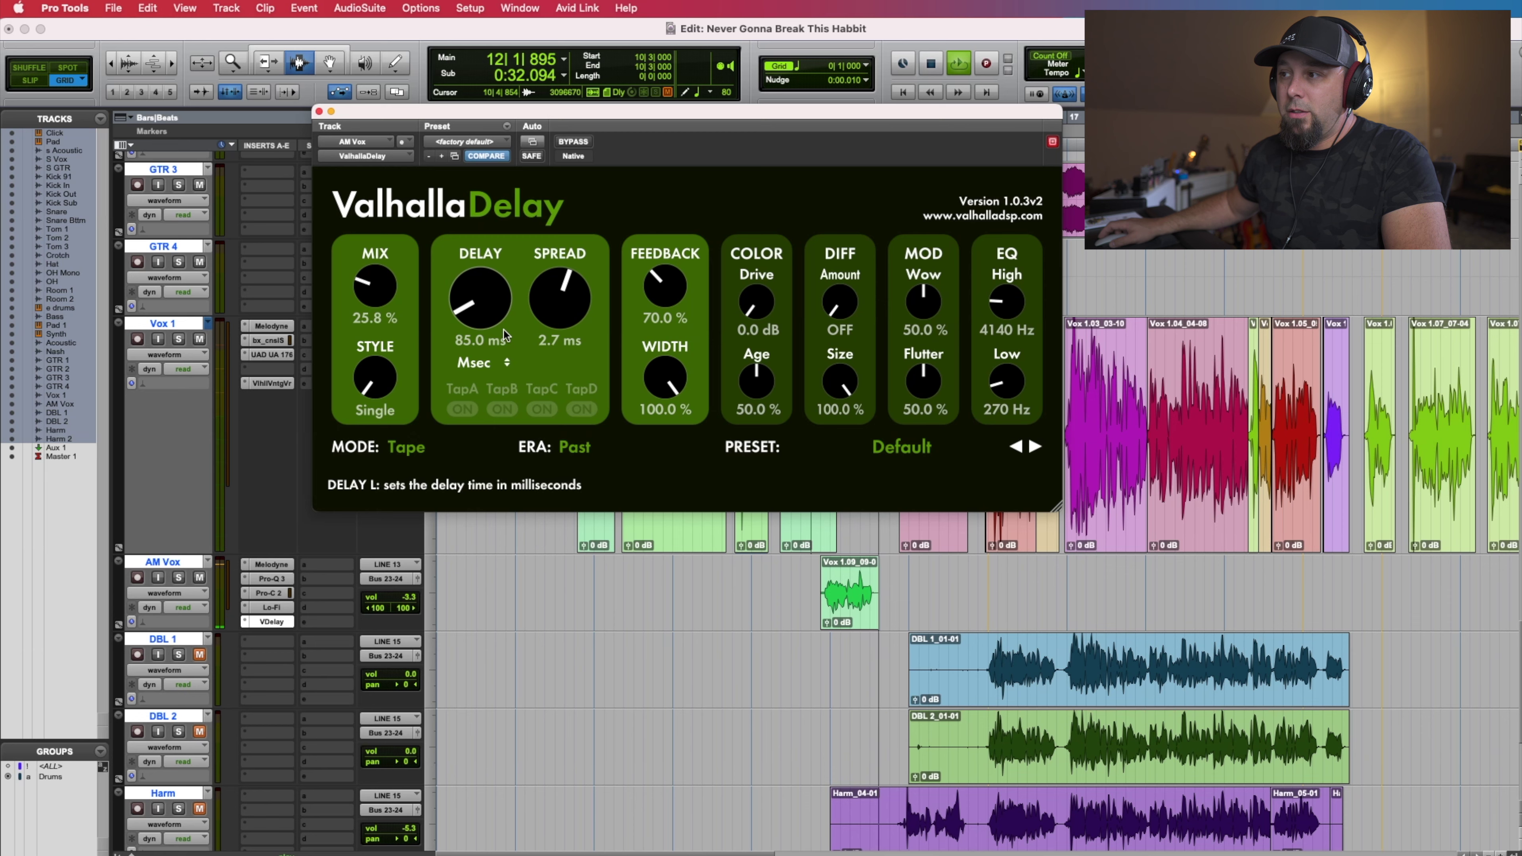
pyautogui.press('space')
pyautogui.moveTo(666, 287); pyautogui.dragTo(674, 262)
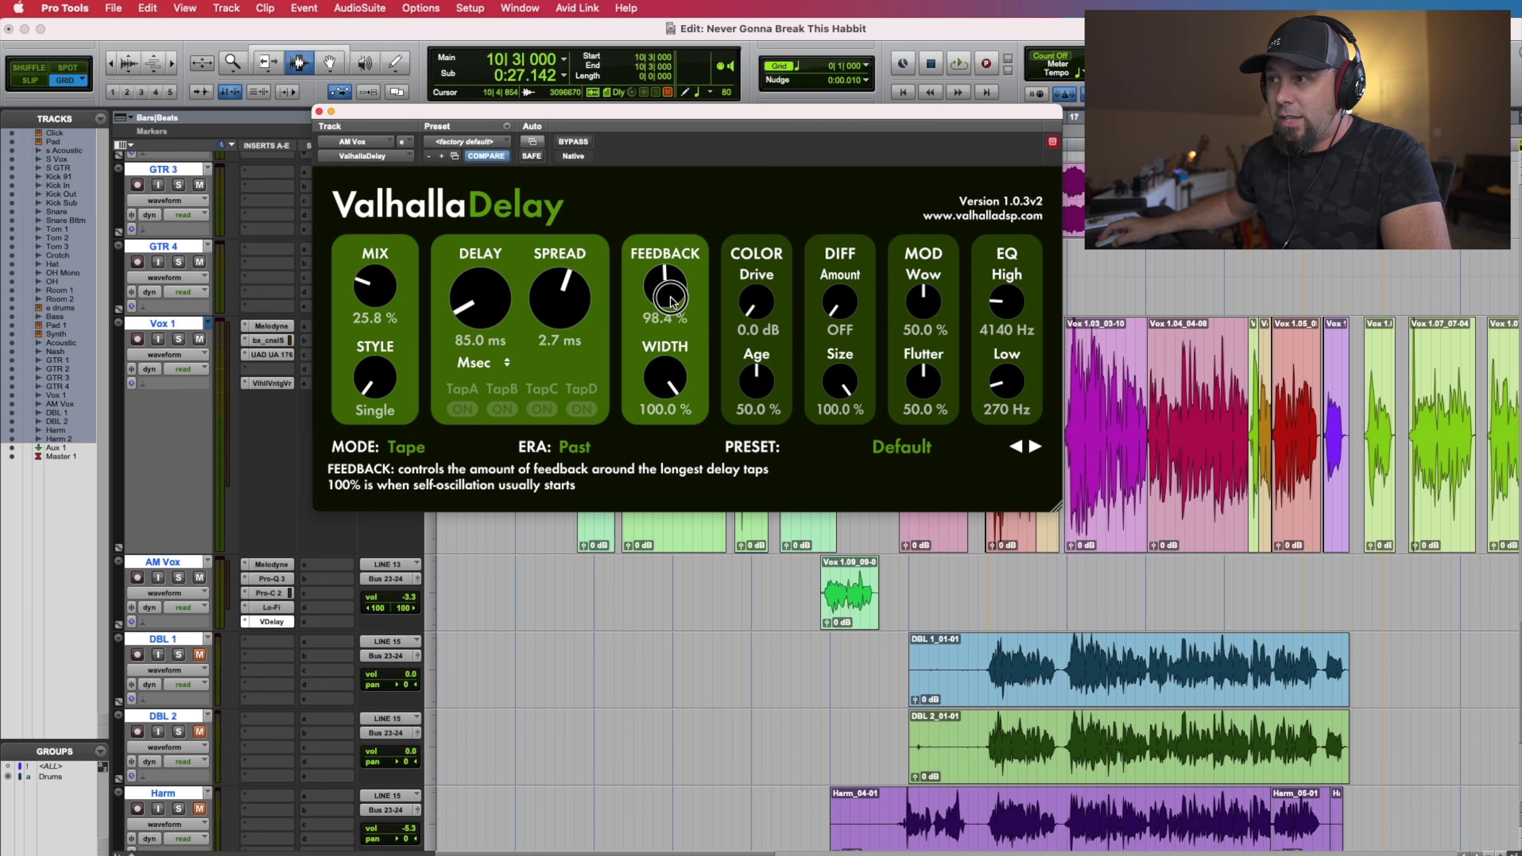
pyautogui.press('space')
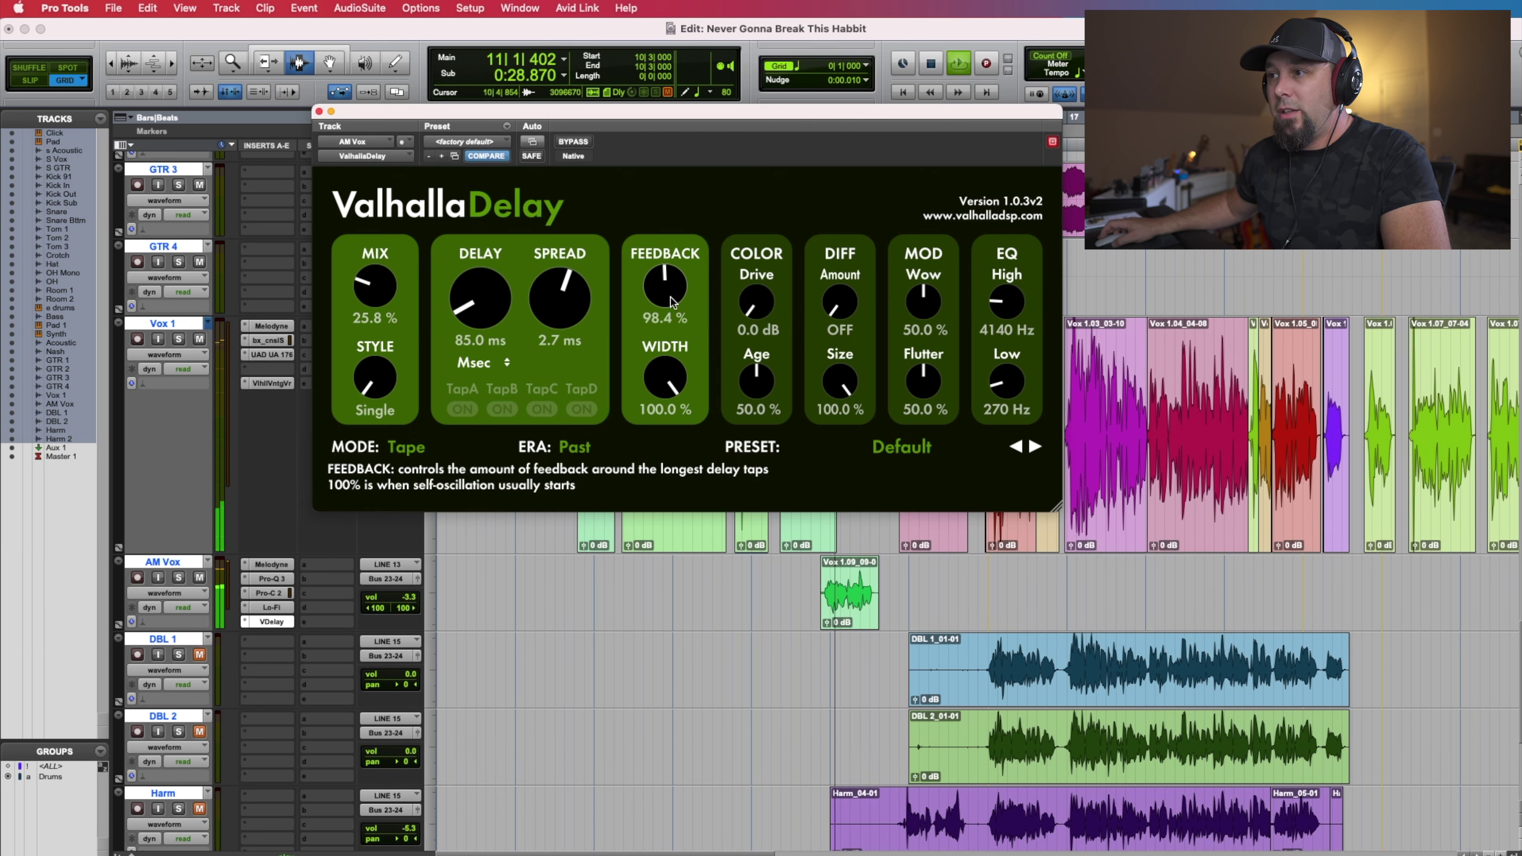
pyautogui.moveTo(671, 297); pyautogui.dragTo(670, 298)
pyautogui.press('space')
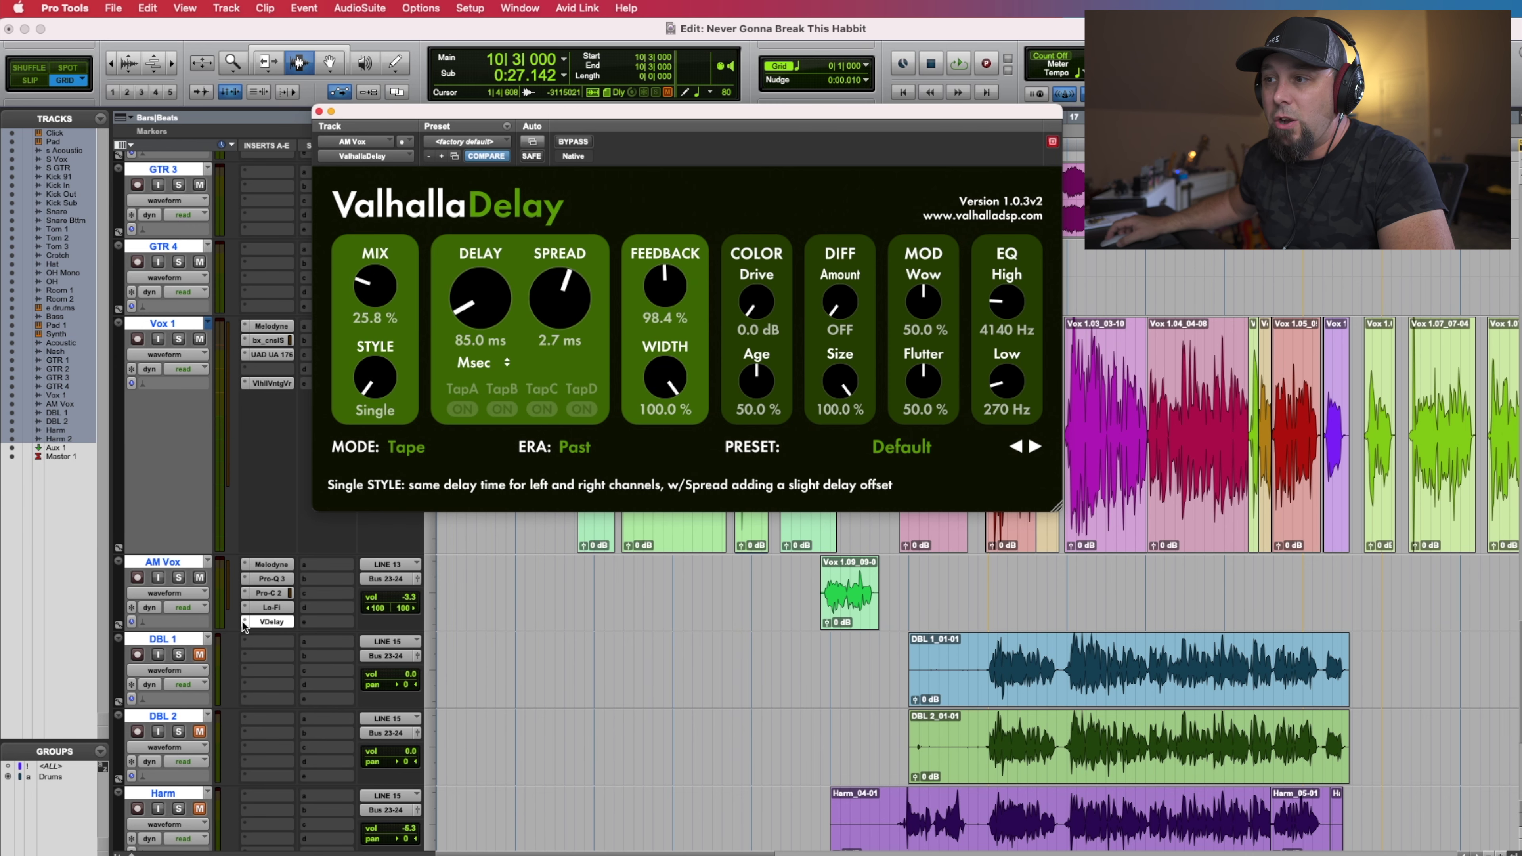
# - Replace the delay on AM Vox with ValhallaVintageVerb, and set its mix to 20.8% and decay to 1.72 s
pyautogui.click(263, 622)
pyautogui.moveTo(397, 625)
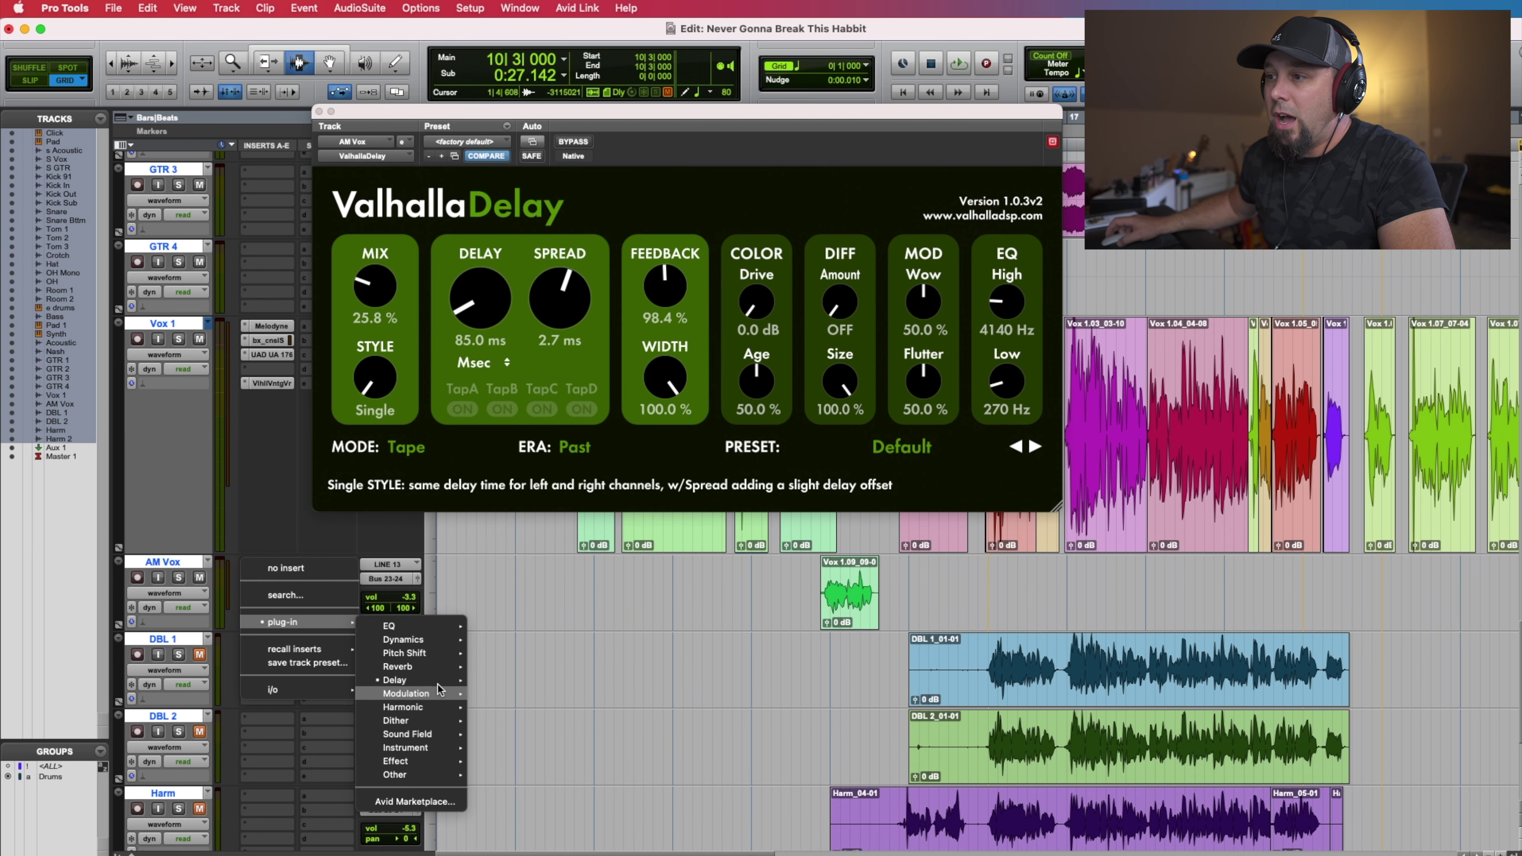
pyautogui.moveTo(429, 671)
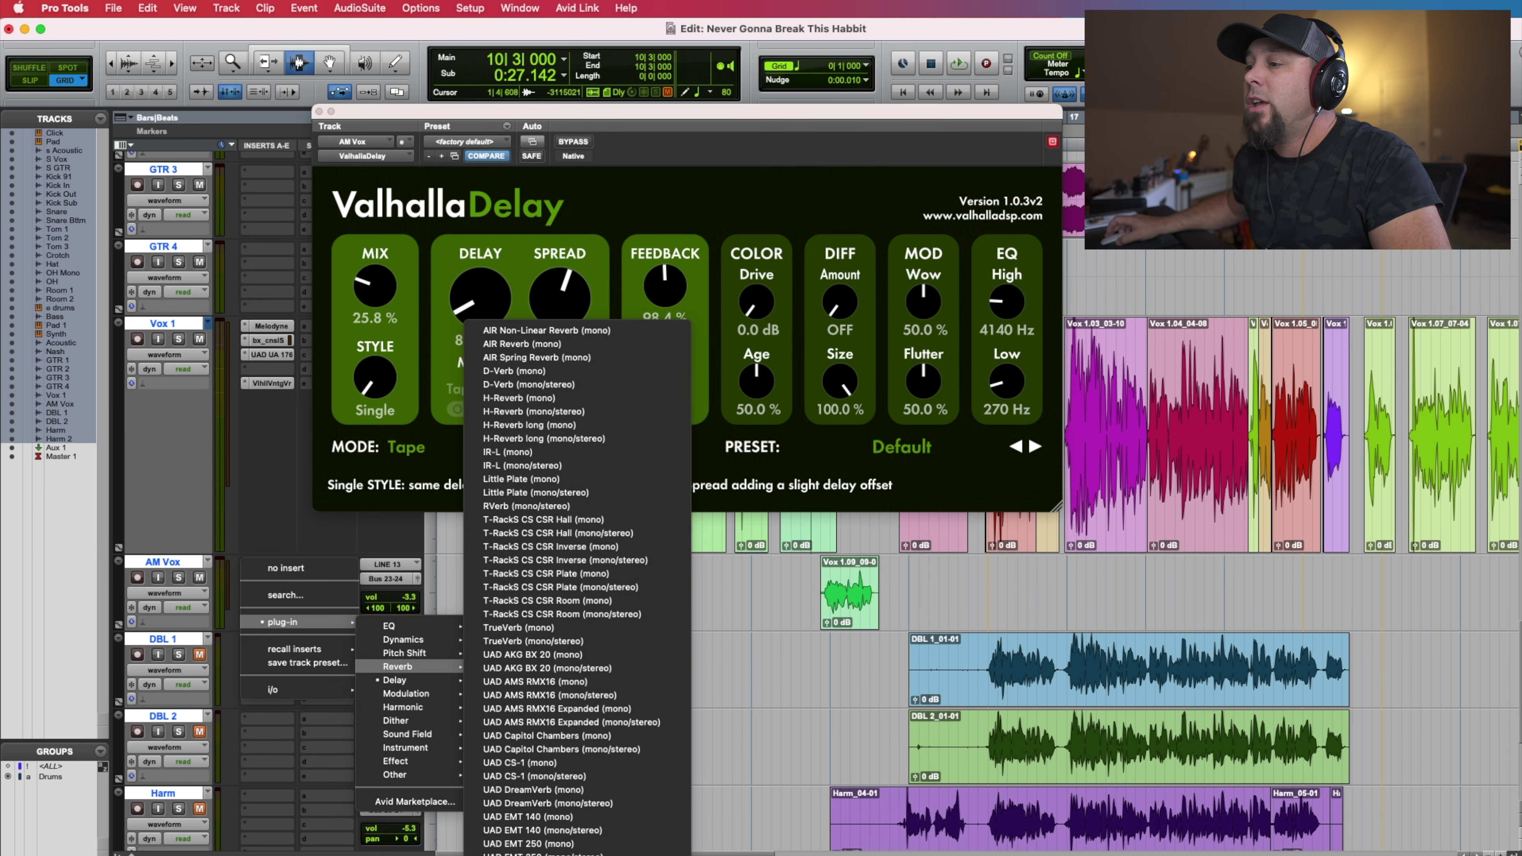
pyautogui.press('Escape')
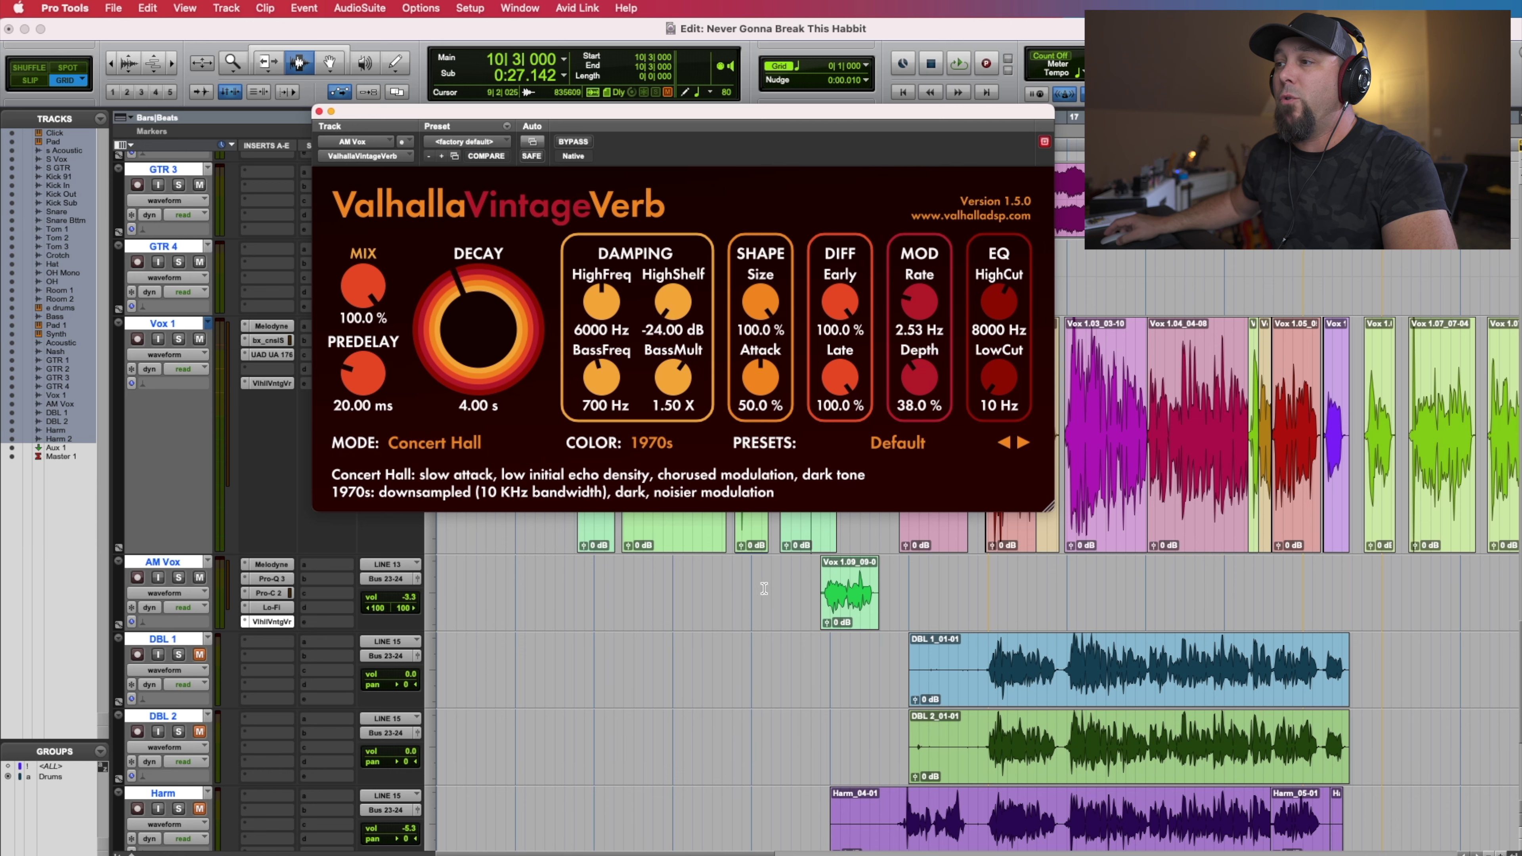
pyautogui.moveTo(363, 284); pyautogui.dragTo(363, 328)
pyautogui.moveTo(436, 378); pyautogui.dragTo(455, 420)
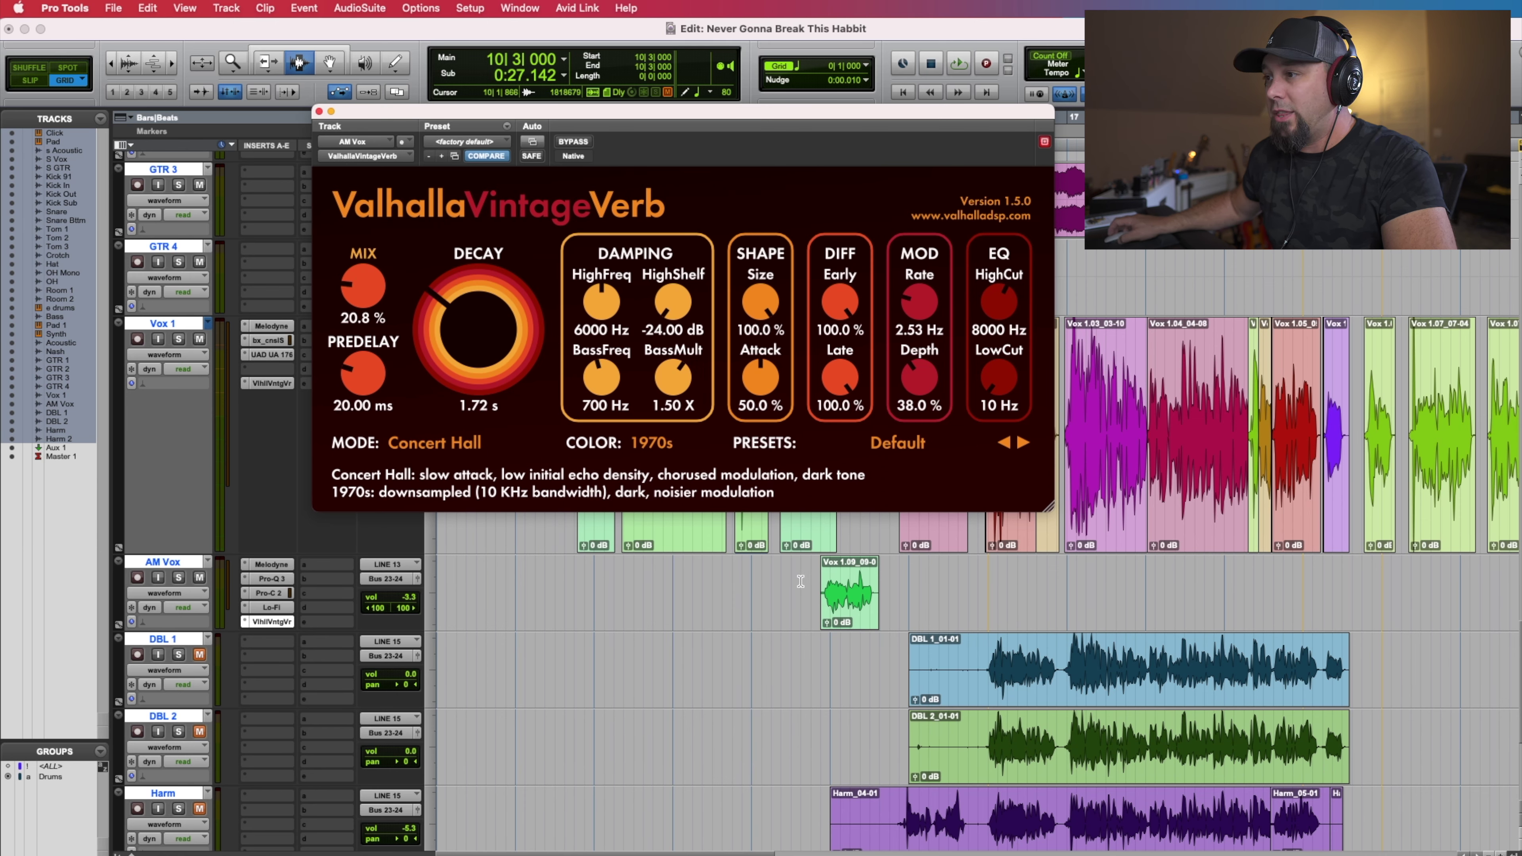
# - While auditioning the phrase, raise the reverb mix to 38.0% and lower the AM Vox volume to -16.5 dB
pyautogui.press('space')
pyautogui.click(407, 602)
pyautogui.moveTo(406, 602); pyautogui.dragTo(406, 612)
pyautogui.moveTo(362, 292); pyautogui.dragTo(369, 298)
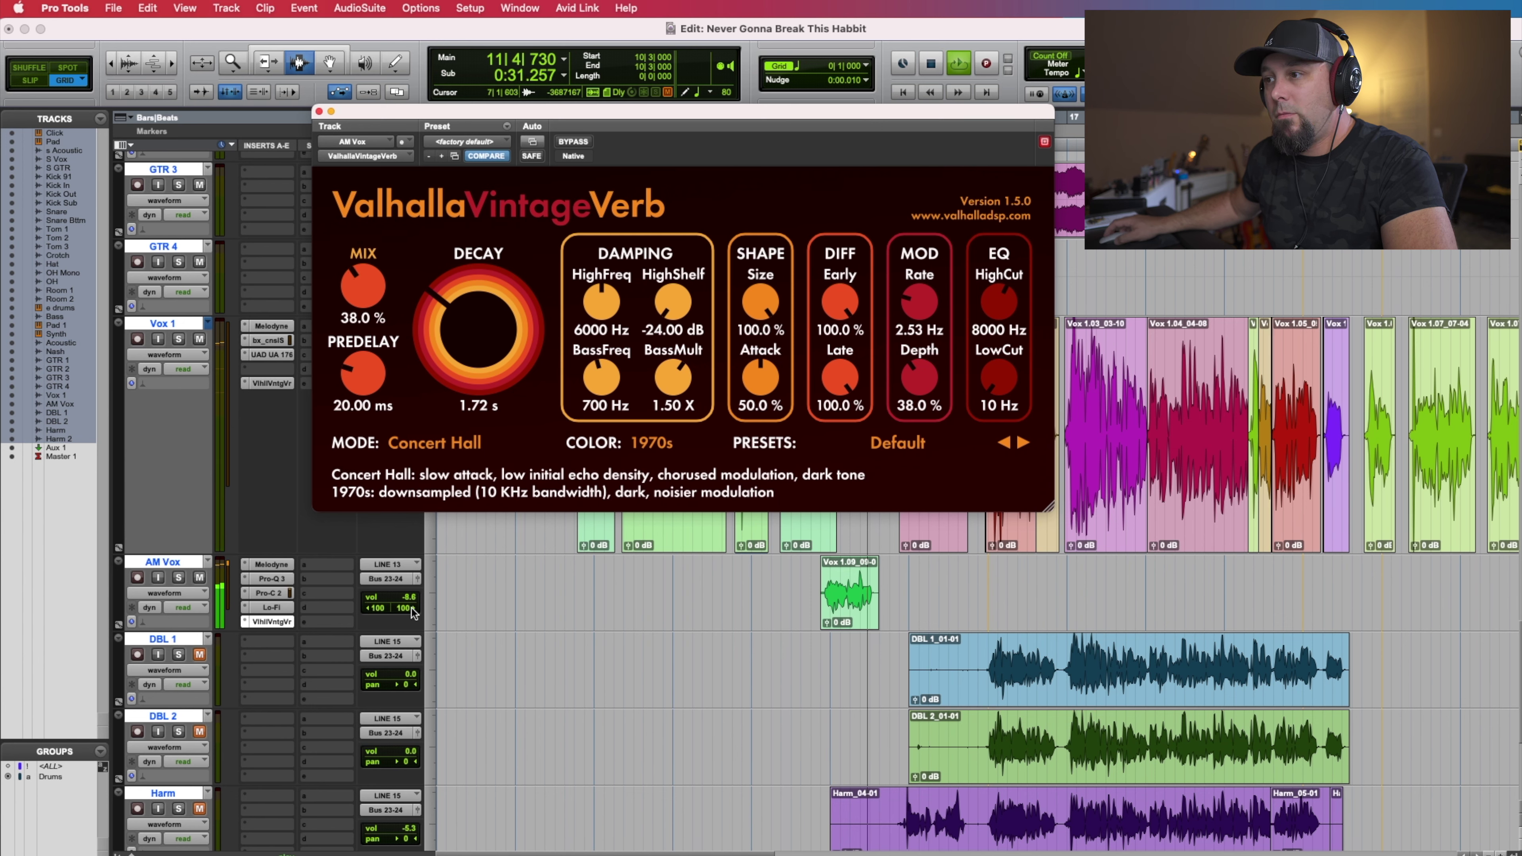
pyautogui.moveTo(411, 599); pyautogui.dragTo(412, 605)
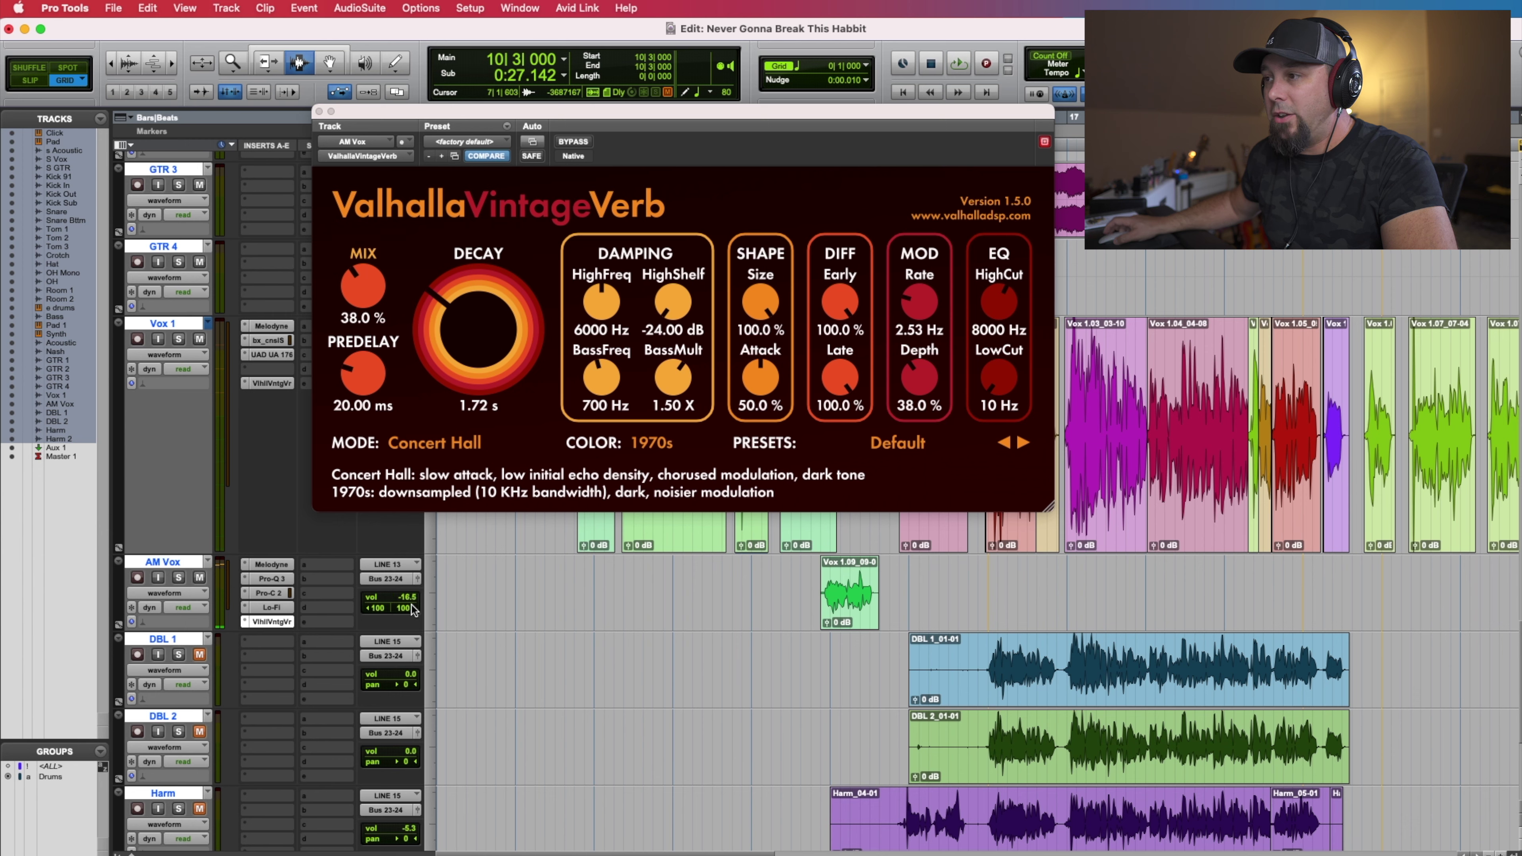
# - Lower the AM Vox volume to -17.2 dB, auditioning the transition into the effected phrase
pyautogui.press('space')
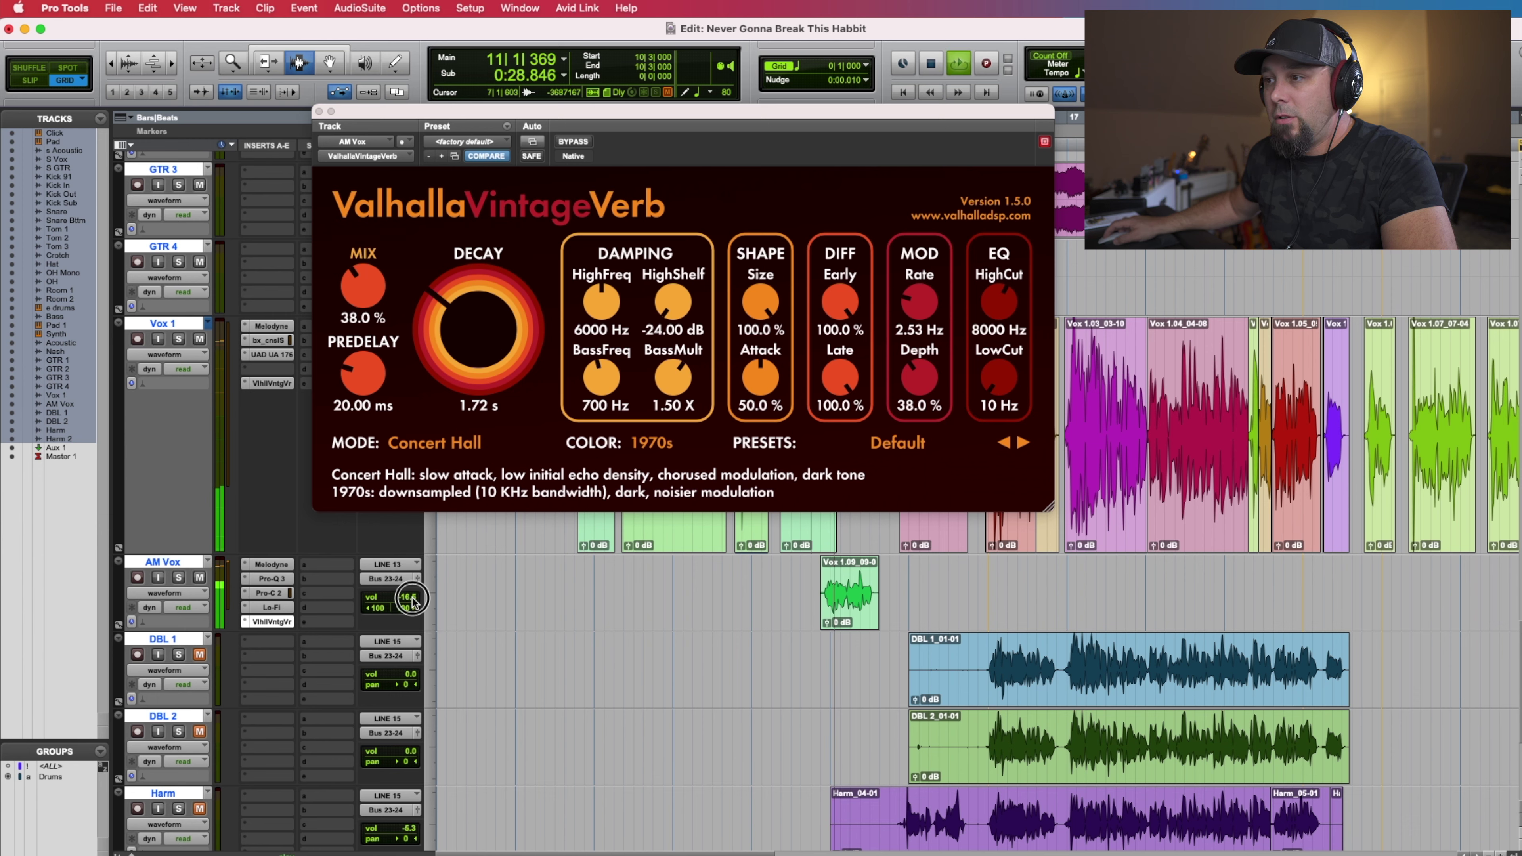
pyautogui.press('space')
pyautogui.moveTo(411, 601); pyautogui.dragTo(411, 604)
pyautogui.press('space')
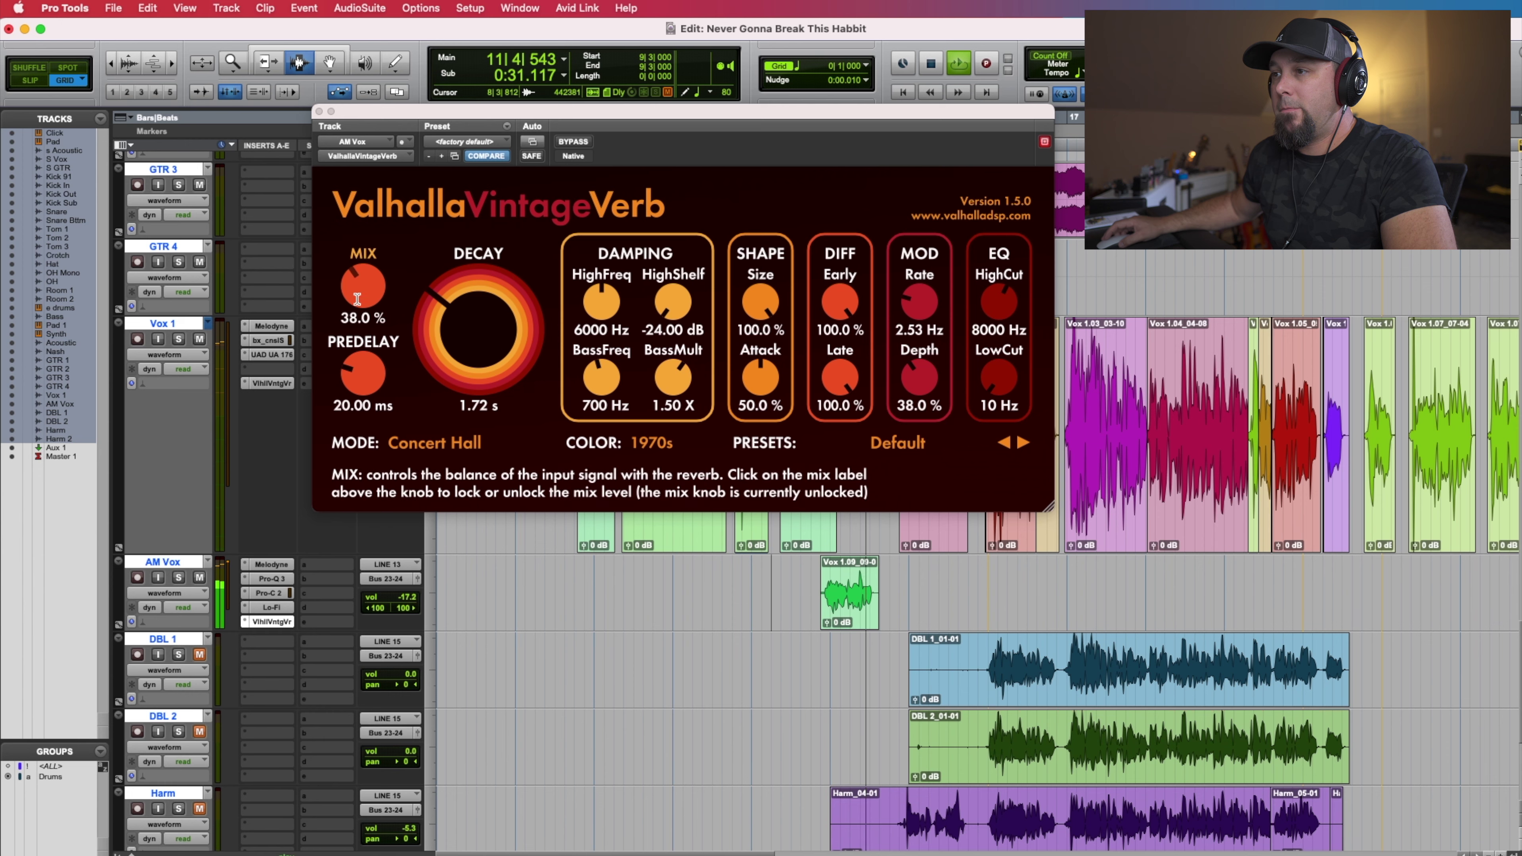
pyautogui.press('space')
# - Set the VintageVerb mix to 55.6%, switch its color mode to 1980s and lengthen the decay to 3.41 s during playback
pyautogui.moveTo(357, 299); pyautogui.dragTo(370, 262)
pyautogui.press('space')
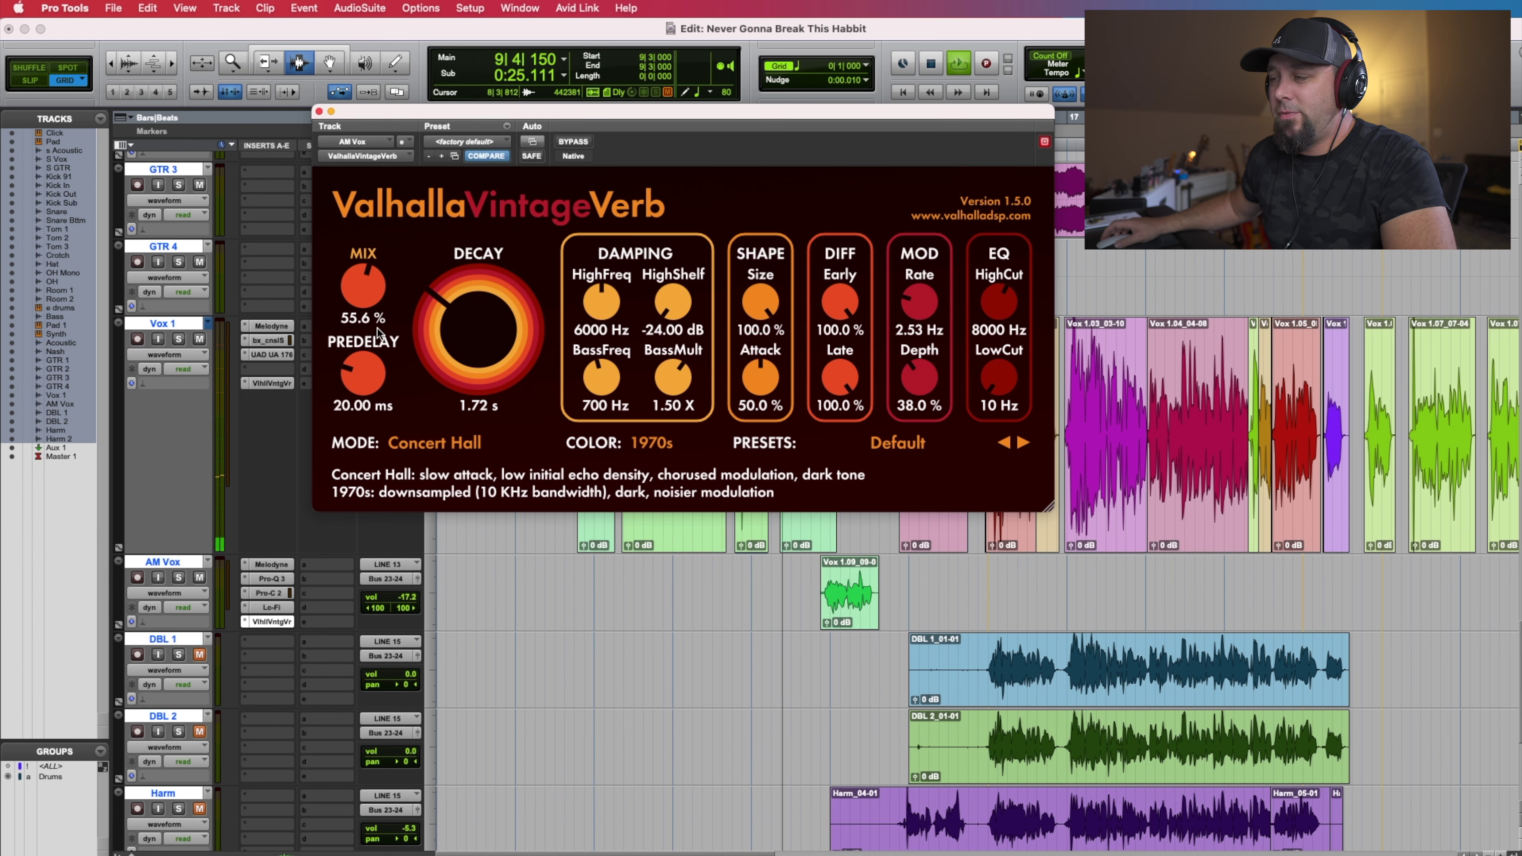
pyautogui.click(651, 442)
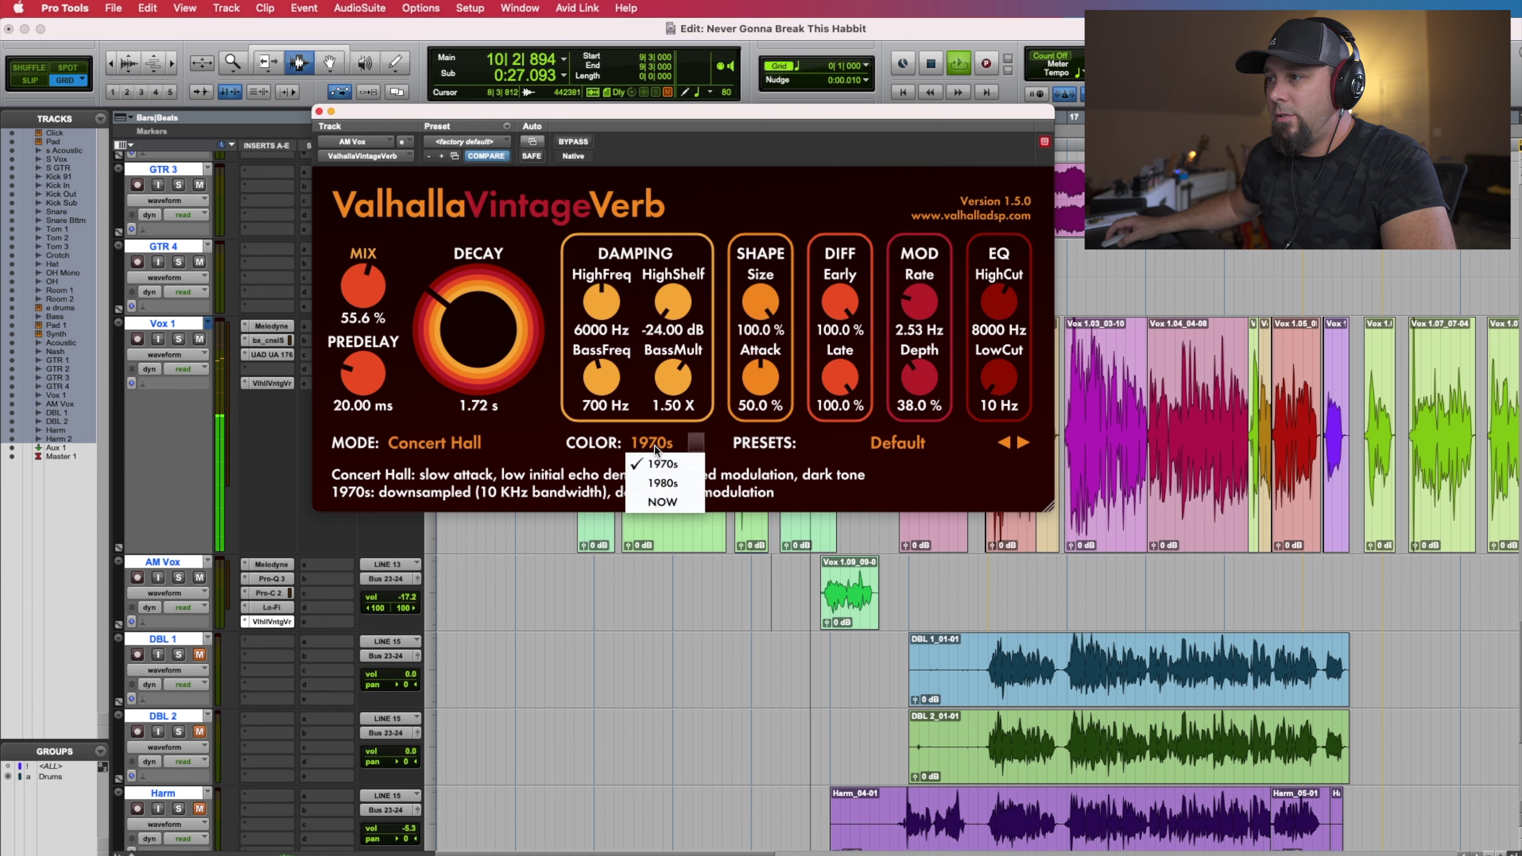
pyautogui.click(659, 483)
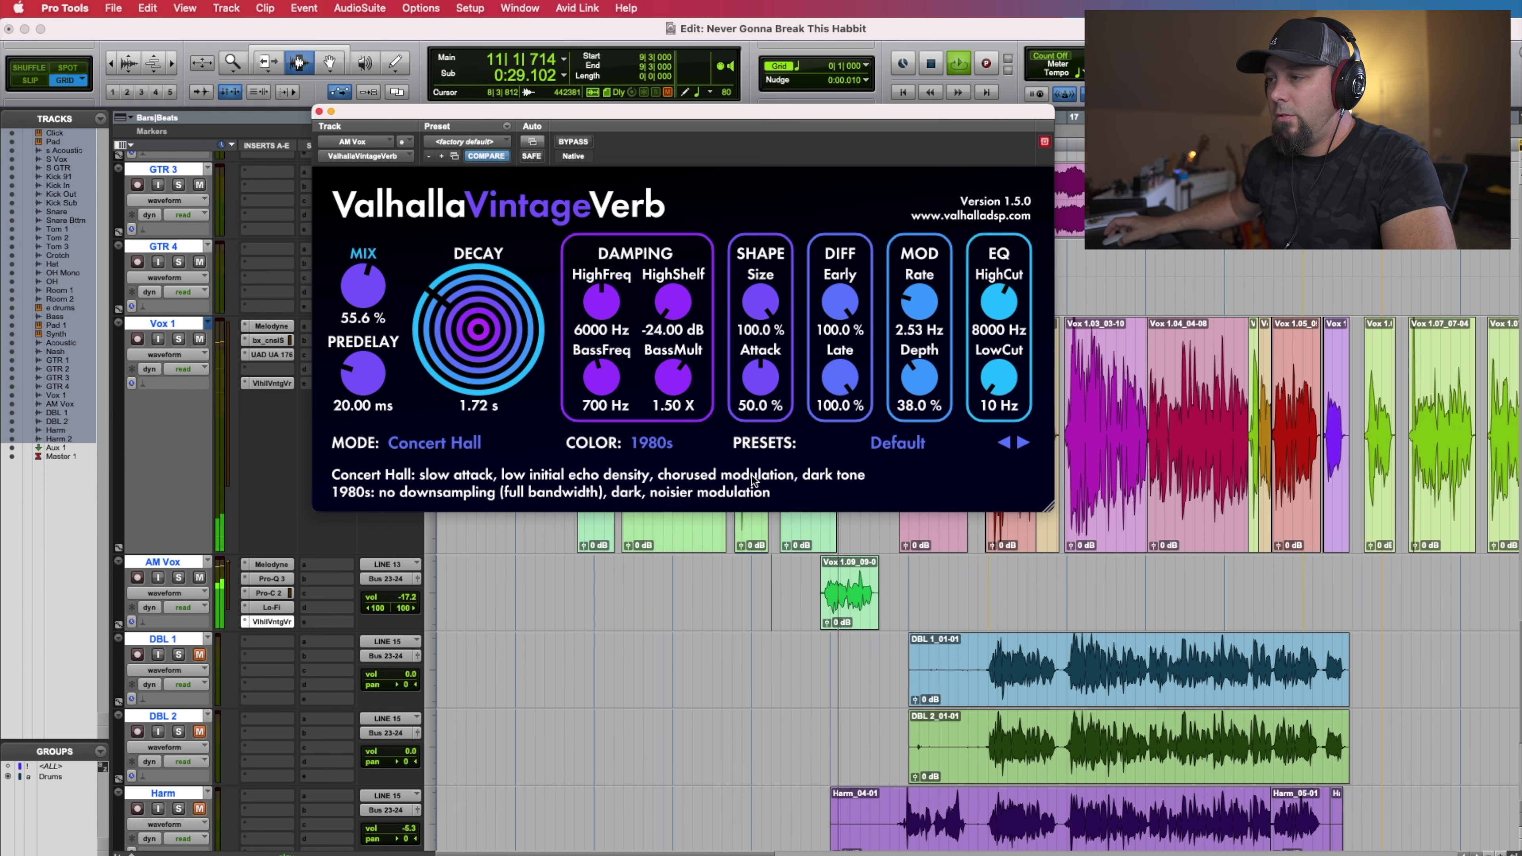
pyautogui.moveTo(515, 378); pyautogui.dragTo(515, 354)
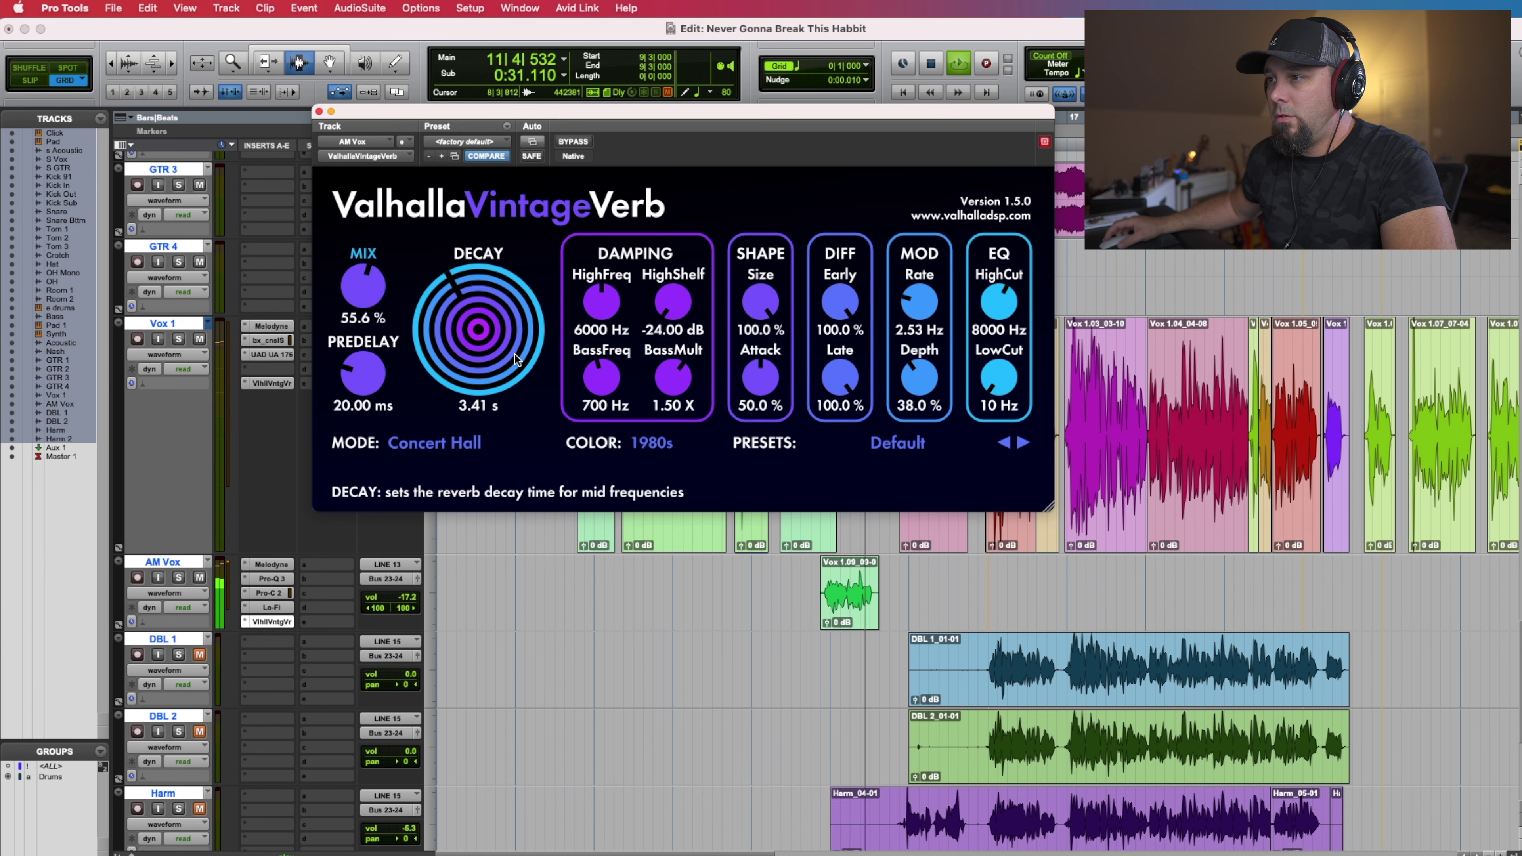
# - Replay the phrase and pull the AM Vox volume slightly below -17.2 dB to balance the wetter reverb
pyautogui.press('space')
pyautogui.press('space')
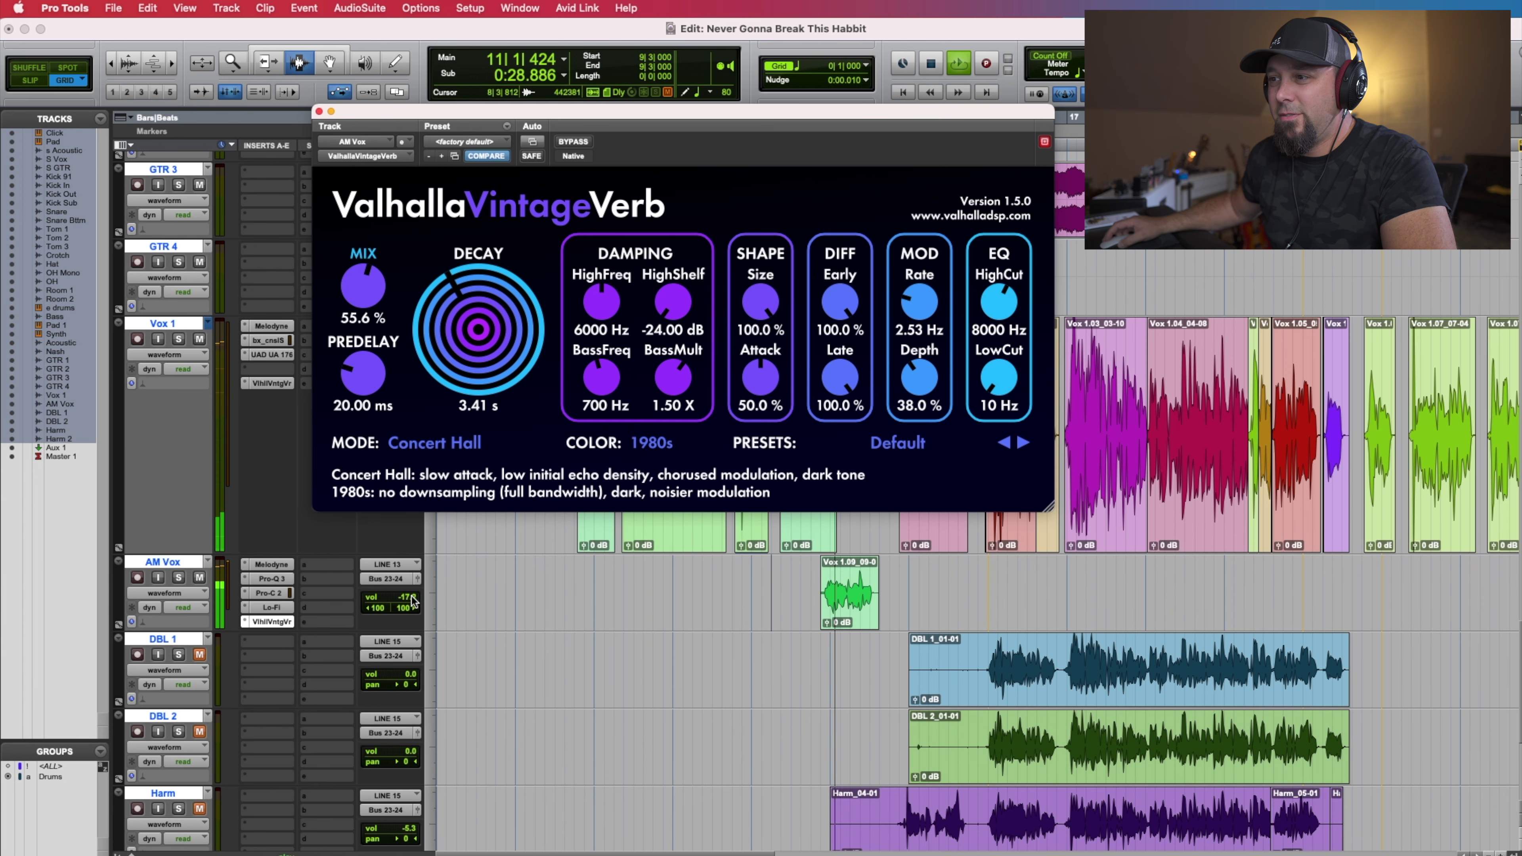
pyautogui.moveTo(408, 596); pyautogui.dragTo(409, 599)
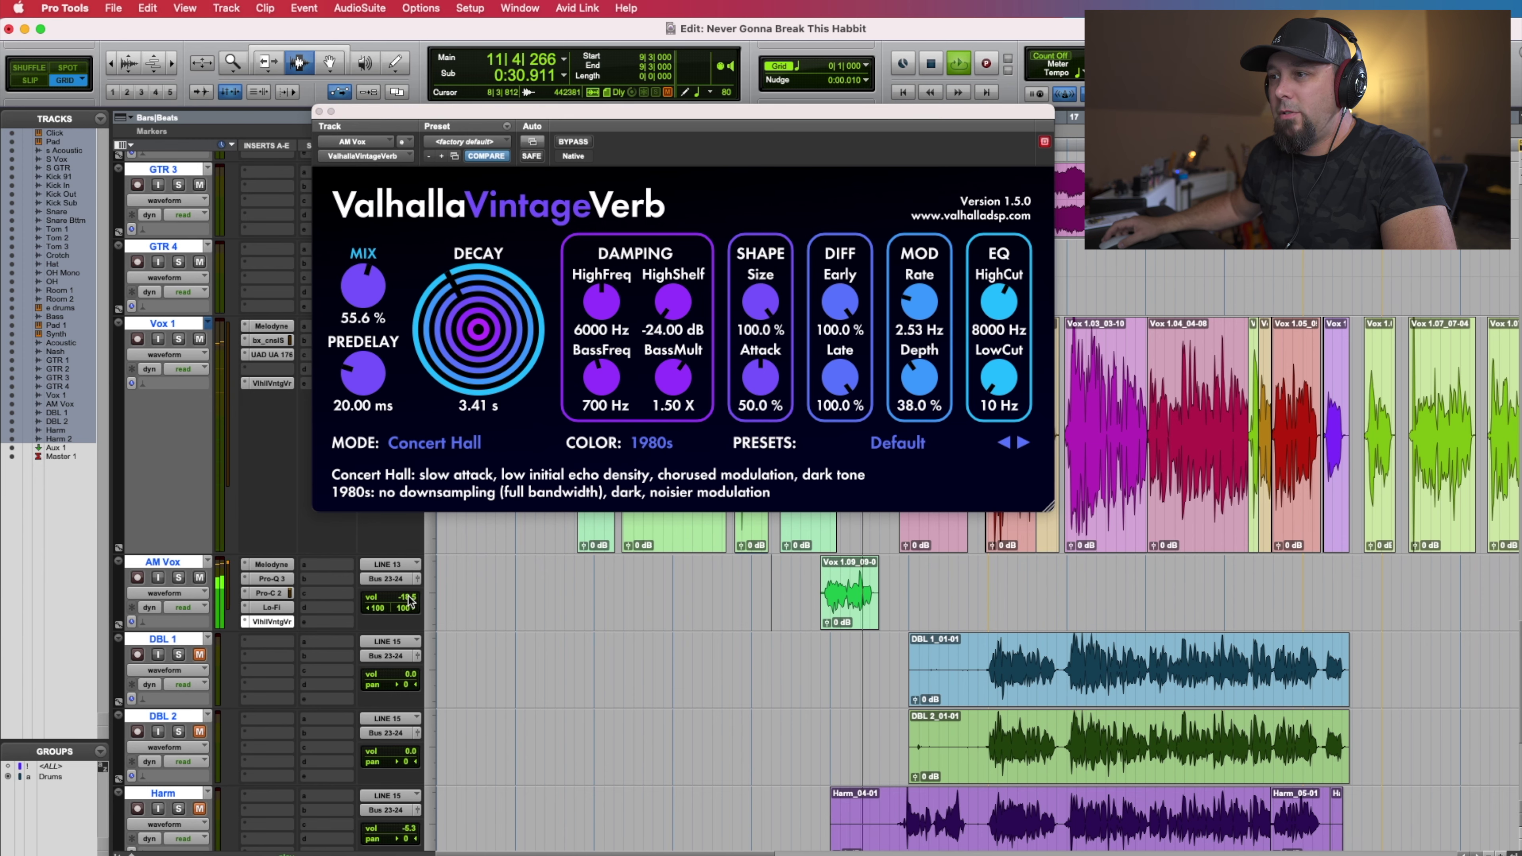
pyautogui.press('space')
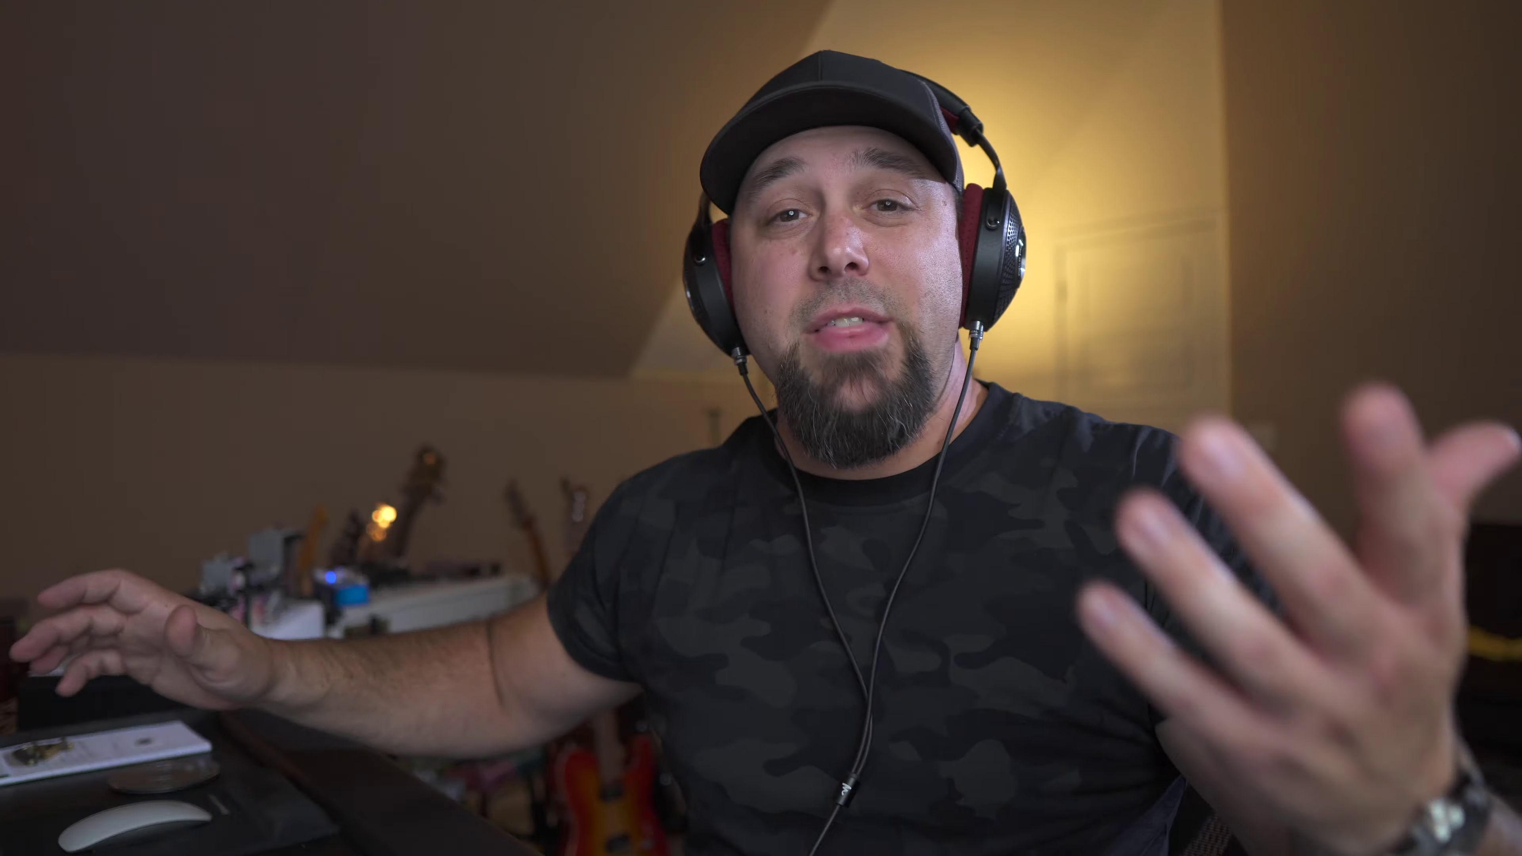